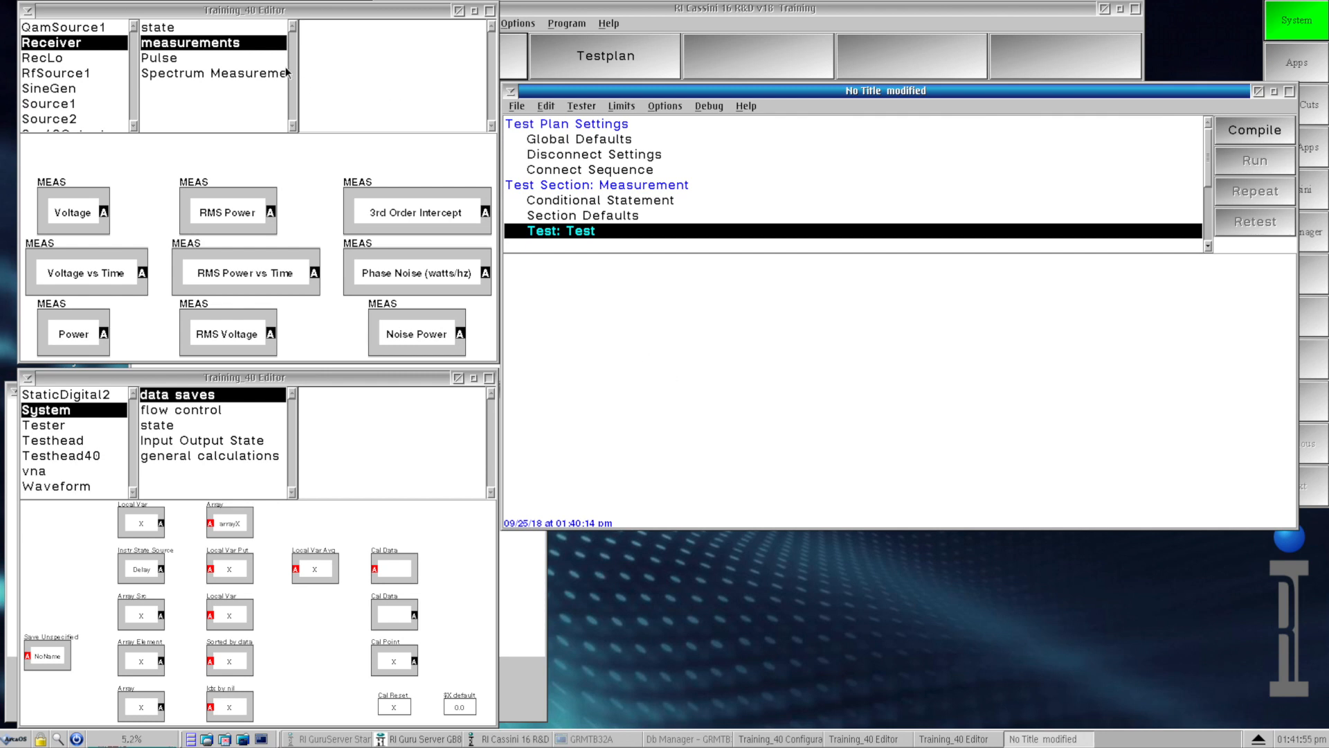
Add a Receiver Voltage measurement block to the test diagram, with a one-input System Calc block to its right.
{"action": "double_click", "coordinate": [83, 213]}
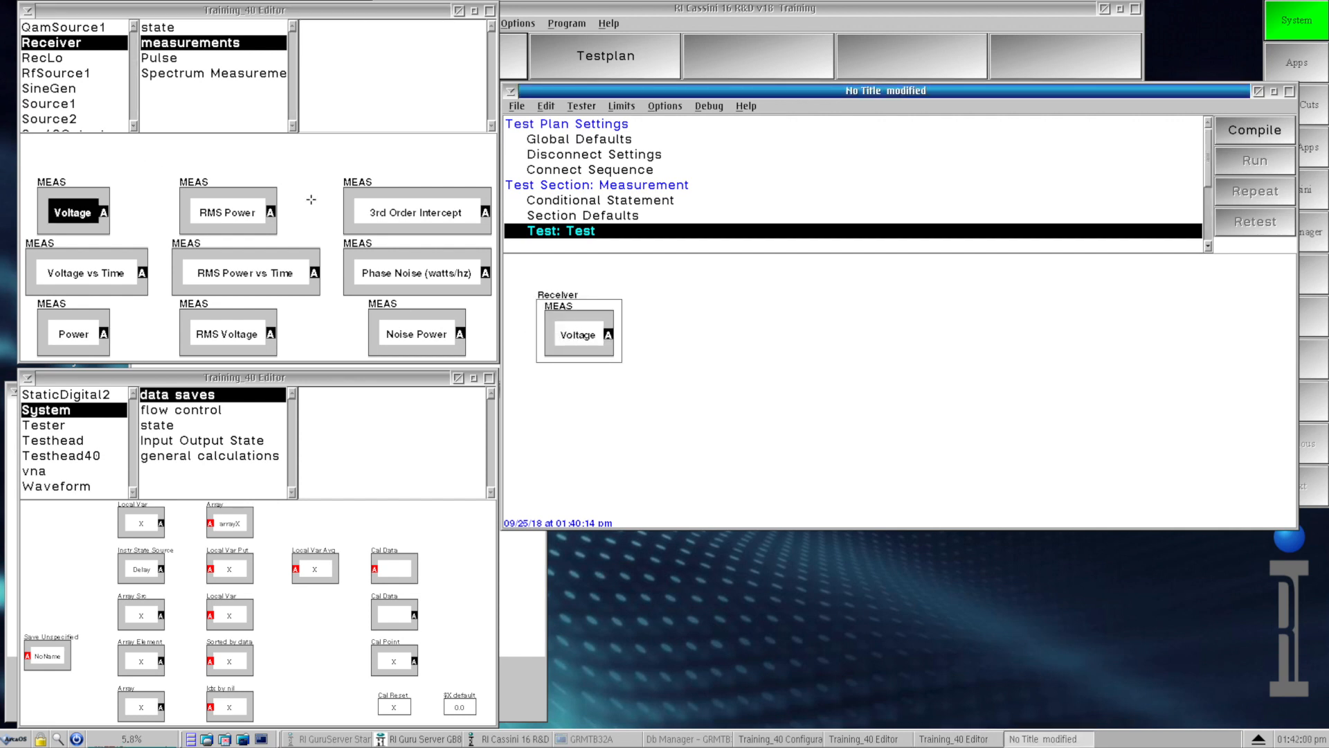
{"action": "left_click", "coordinate": [201, 455]}
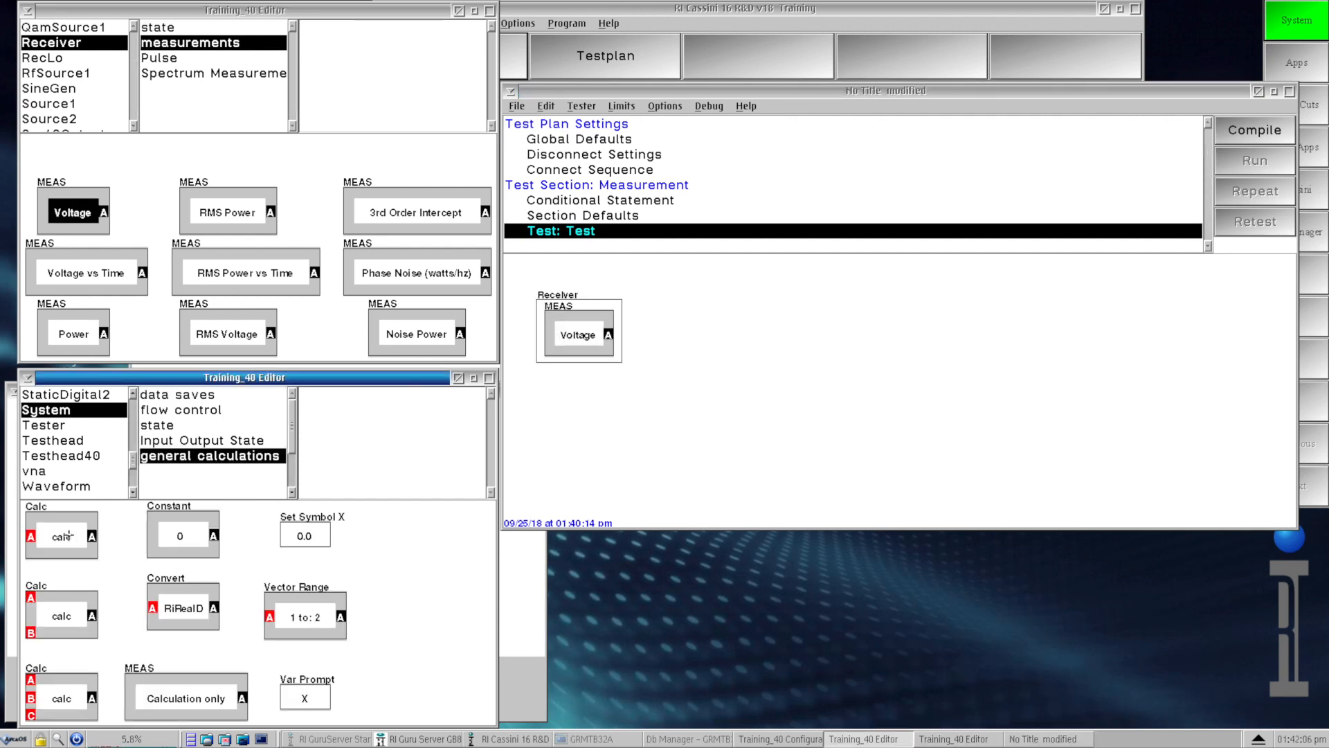
{"action": "left_click", "coordinate": [70, 535]}
{"action": "left_click", "coordinate": [688, 351]}
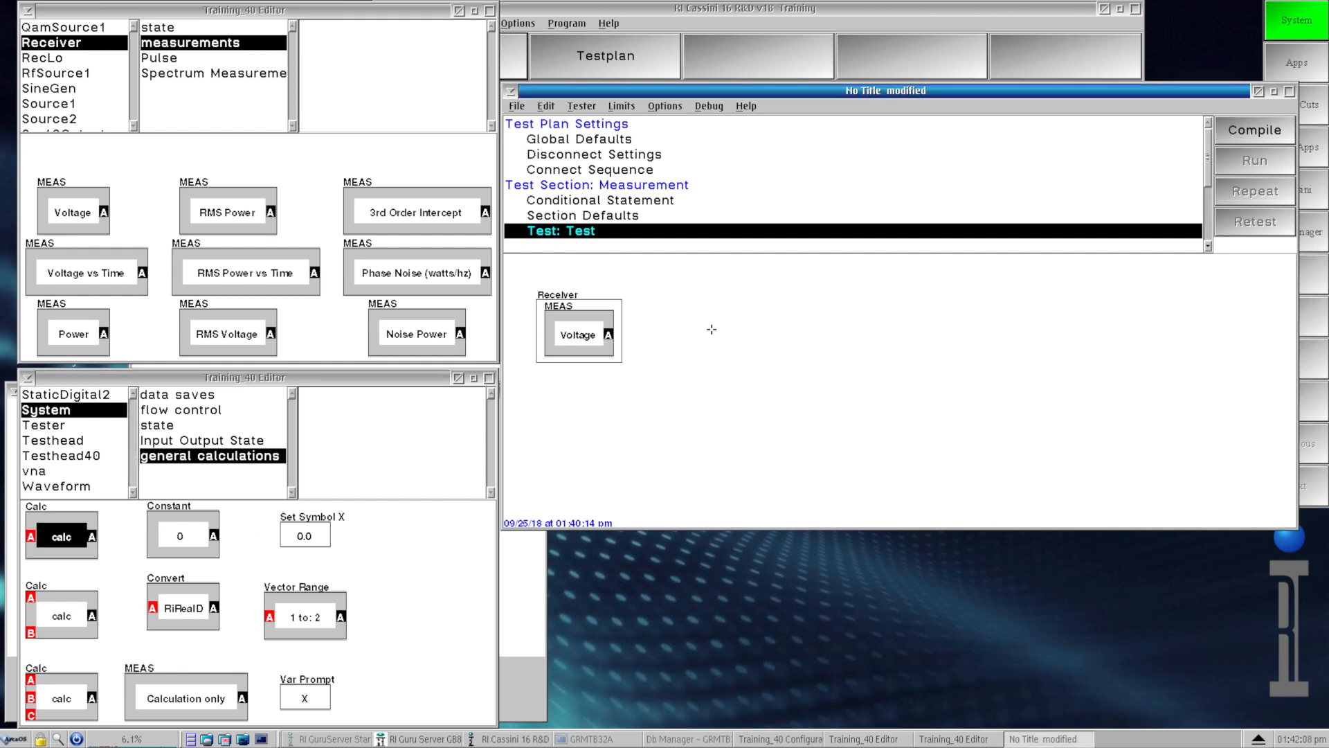
{"action": "left_click", "coordinate": [712, 330]}
Add a System Save Unspecified block from the data saves group to the right of the Calc block.
{"action": "left_click", "coordinate": [178, 394]}
{"action": "left_click", "coordinate": [47, 657]}
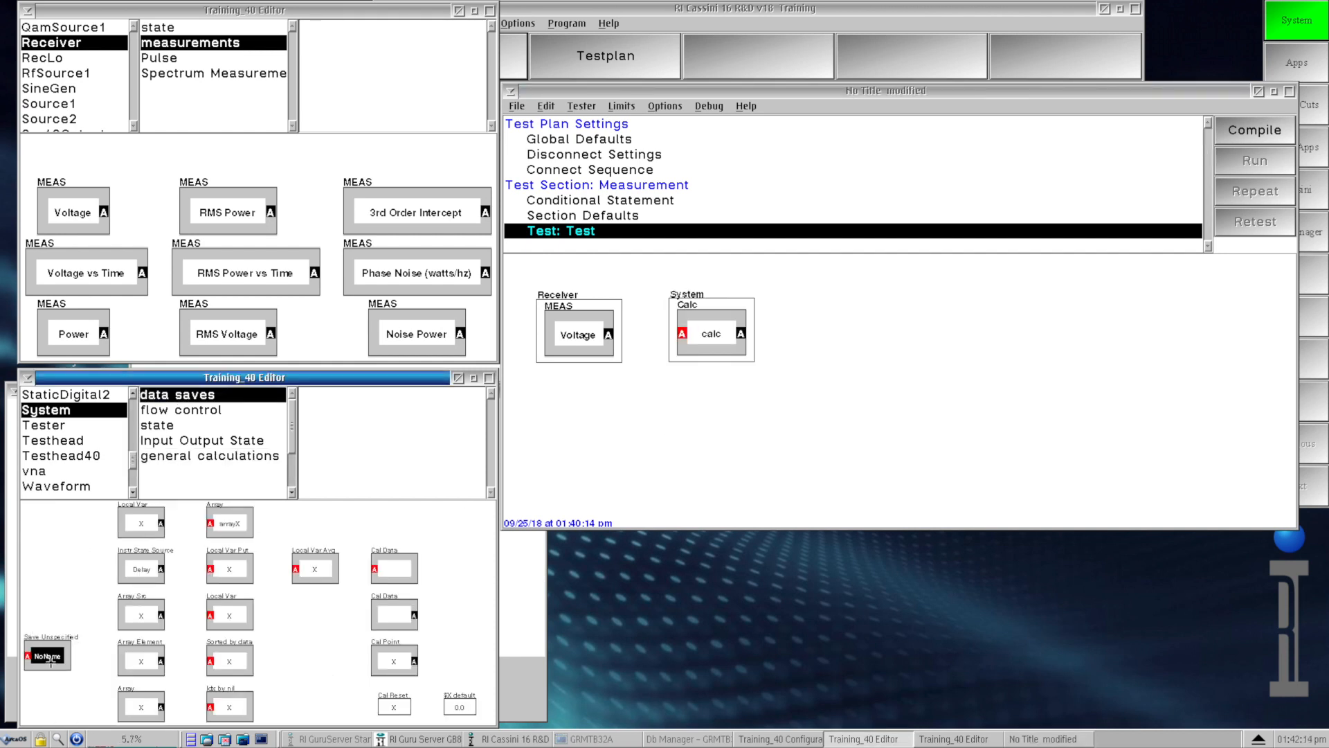
{"action": "left_click", "coordinate": [886, 408]}
{"action": "left_click", "coordinate": [831, 332]}
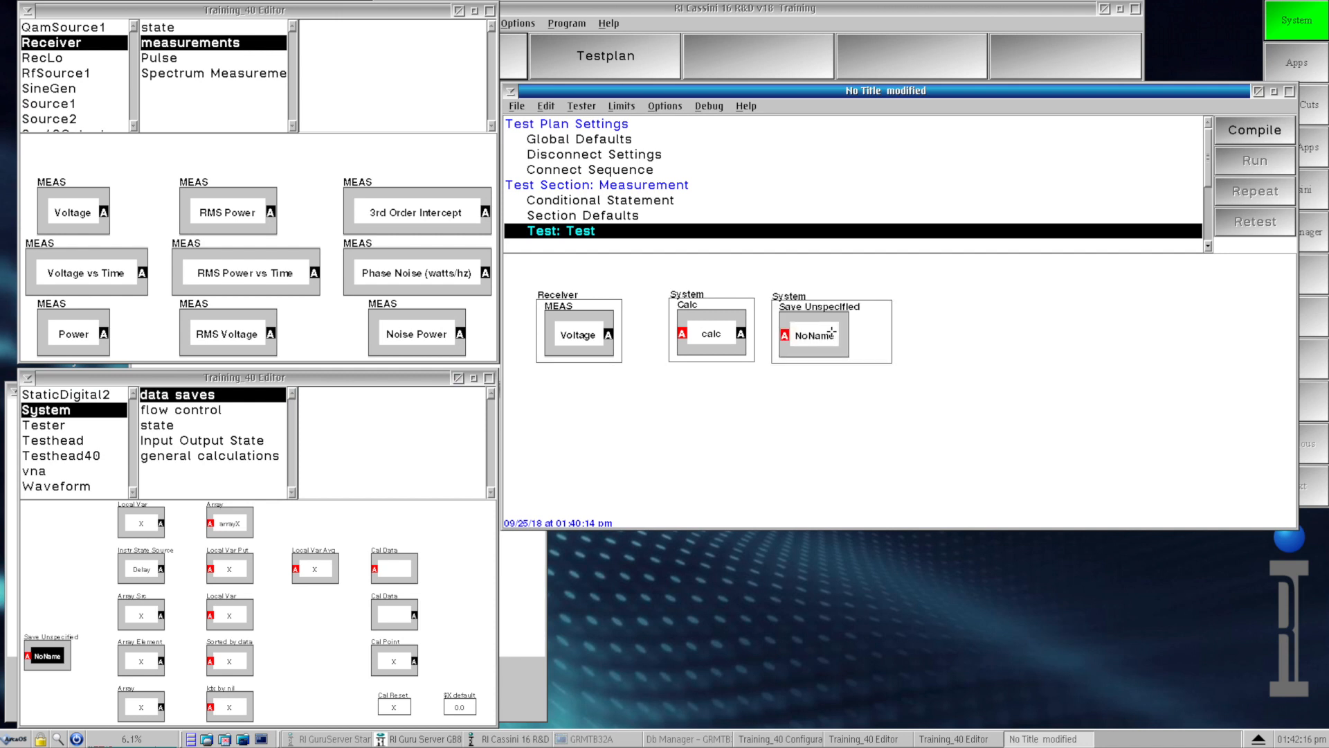
{"action": "right_click", "coordinate": [831, 334]}
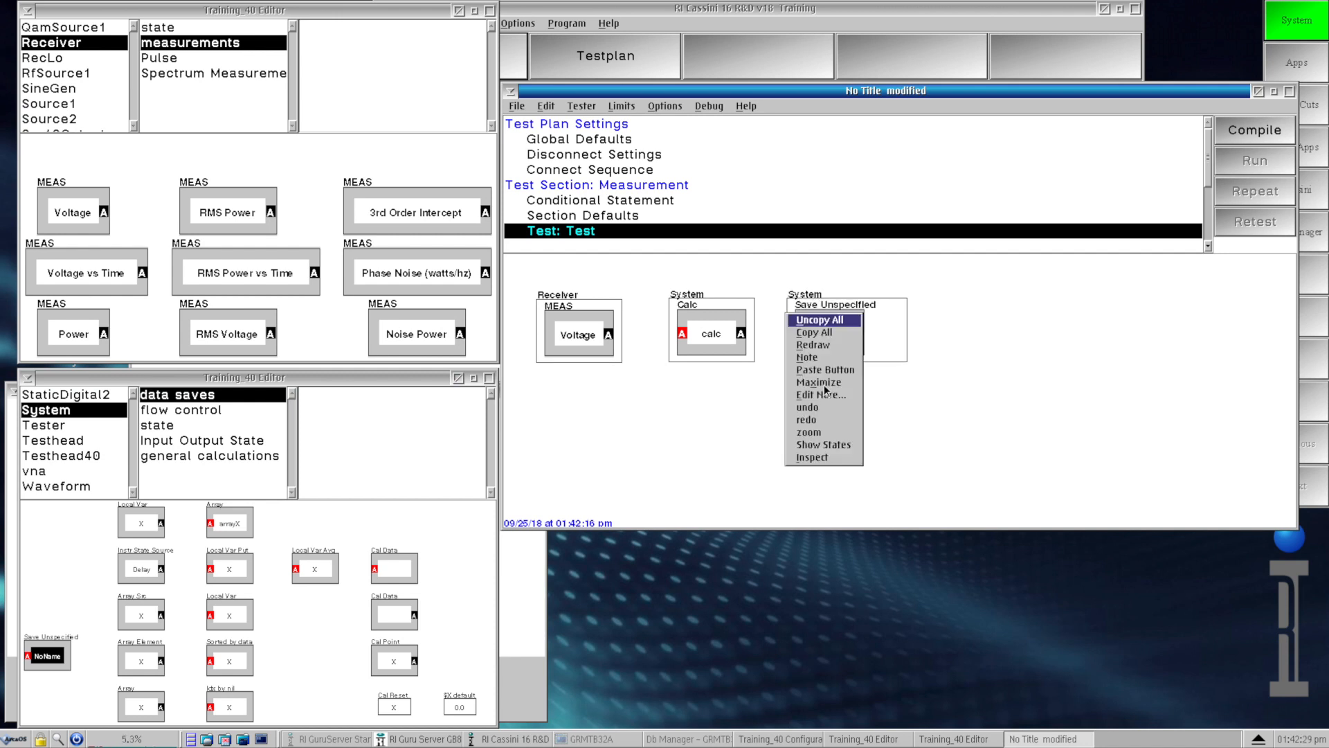
{"action": "left_click", "coordinate": [824, 385]}
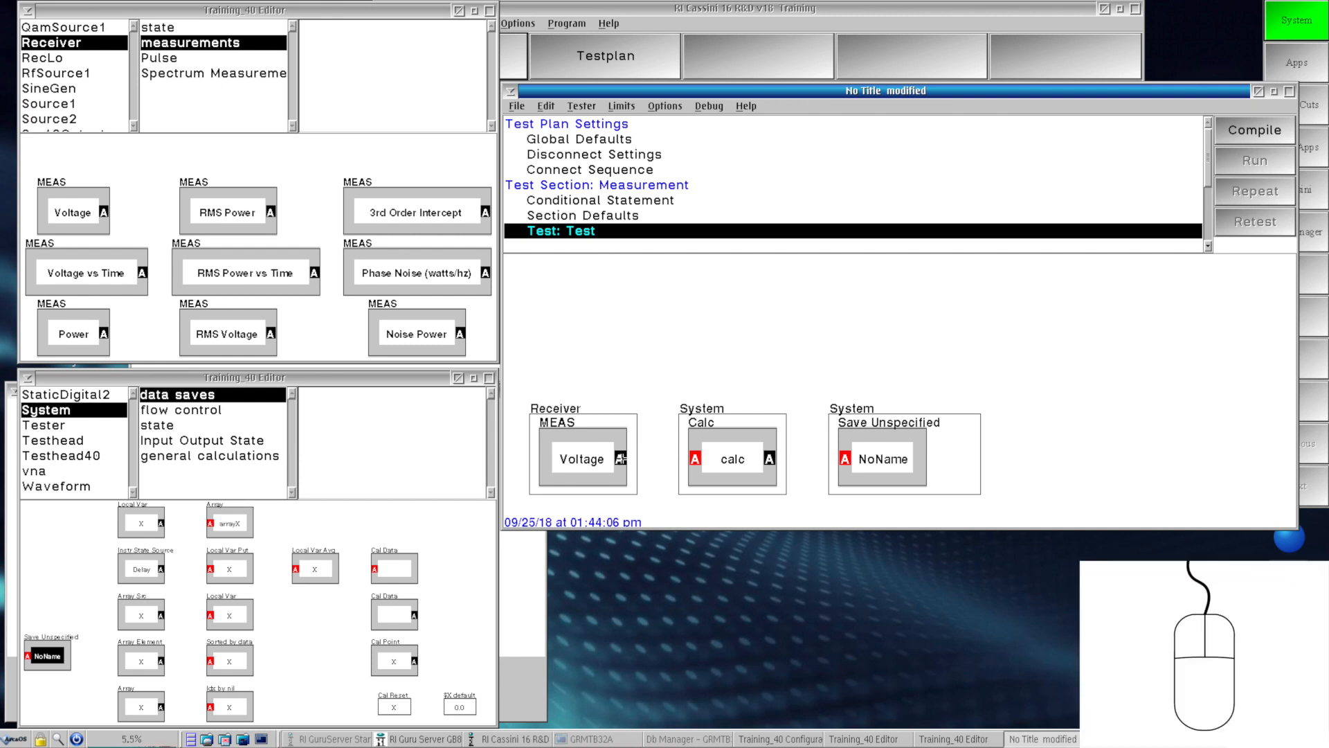
Connect the Voltage block's output A to the Calc block's input A and move the Voltage block slightly closer to it.
{"action": "right_click", "coordinate": [621, 458]}
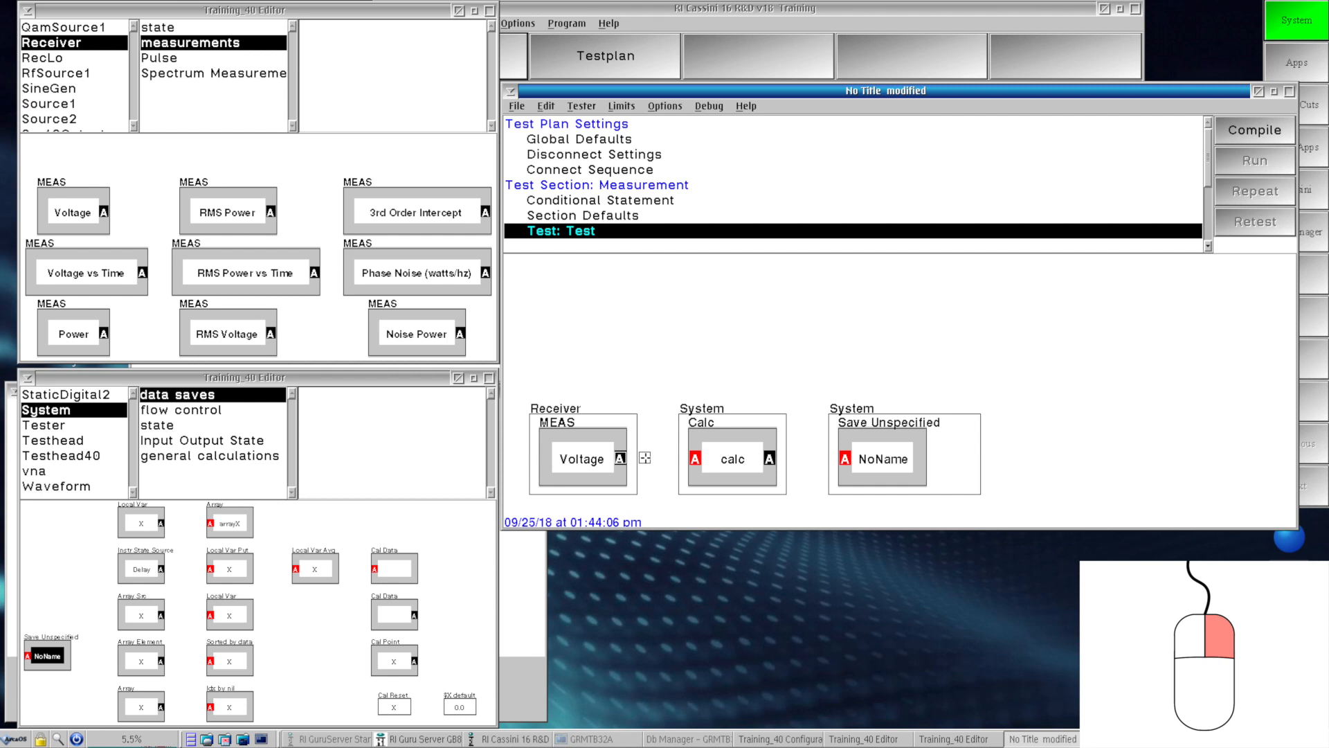
{"action": "left_click_drag", "start_coordinate": [645, 458], "coordinate": [695, 458]}
{"action": "left_click_drag", "start_coordinate": [695, 458], "coordinate": [695, 458]}
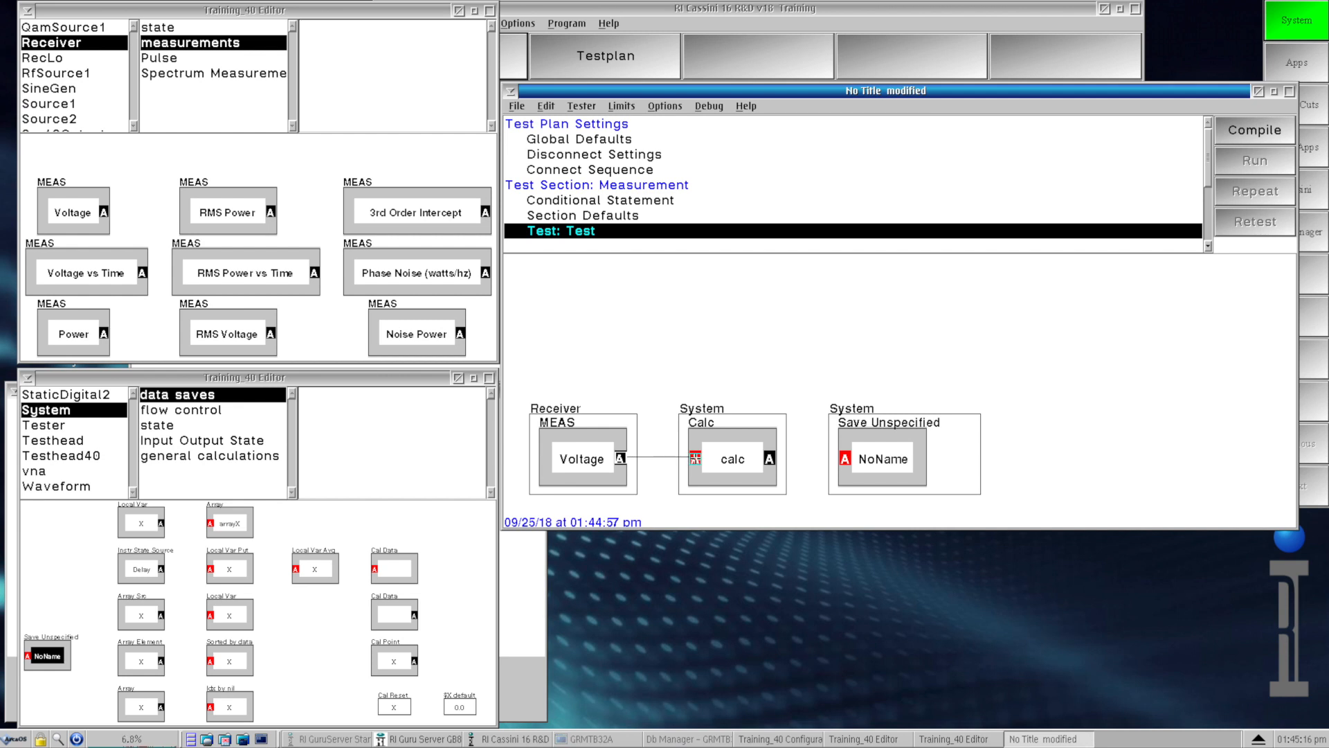
{"action": "left_click", "coordinate": [695, 458]}
{"action": "left_click", "coordinate": [620, 458]}
{"action": "mouse_move", "coordinate": [586, 455]}
{"action": "left_mouse_down"}
{"action": "mouse_move", "coordinate": [668, 311]}
{"action": "mouse_move", "coordinate": [709, 322]}
{"action": "mouse_move", "coordinate": [604, 331]}
{"action": "mouse_move", "coordinate": [980, 326]}
{"action": "mouse_move", "coordinate": [691, 396]}
{"action": "mouse_move", "coordinate": [584, 454]}
{"action": "left_mouse_up"}
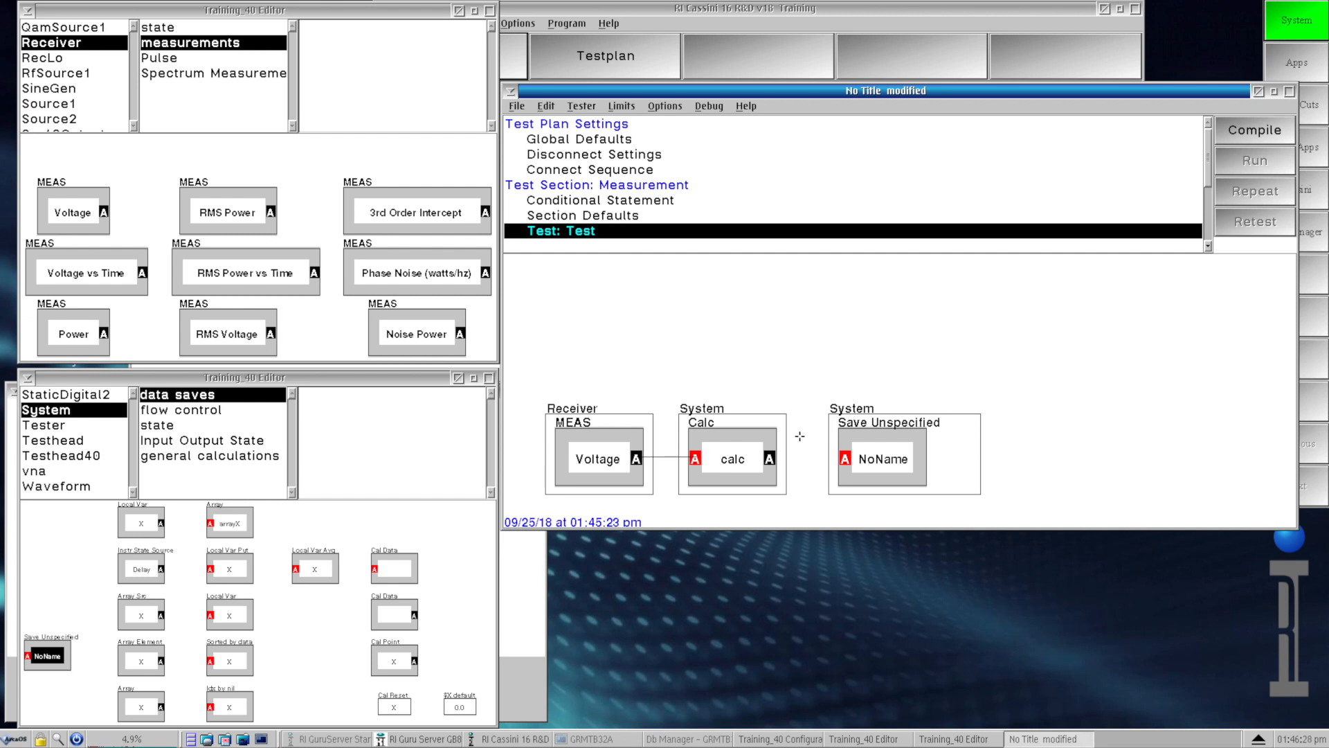
Set the one-input Calc block's calculation to power (dbm).
{"action": "right_click", "coordinate": [743, 447]}
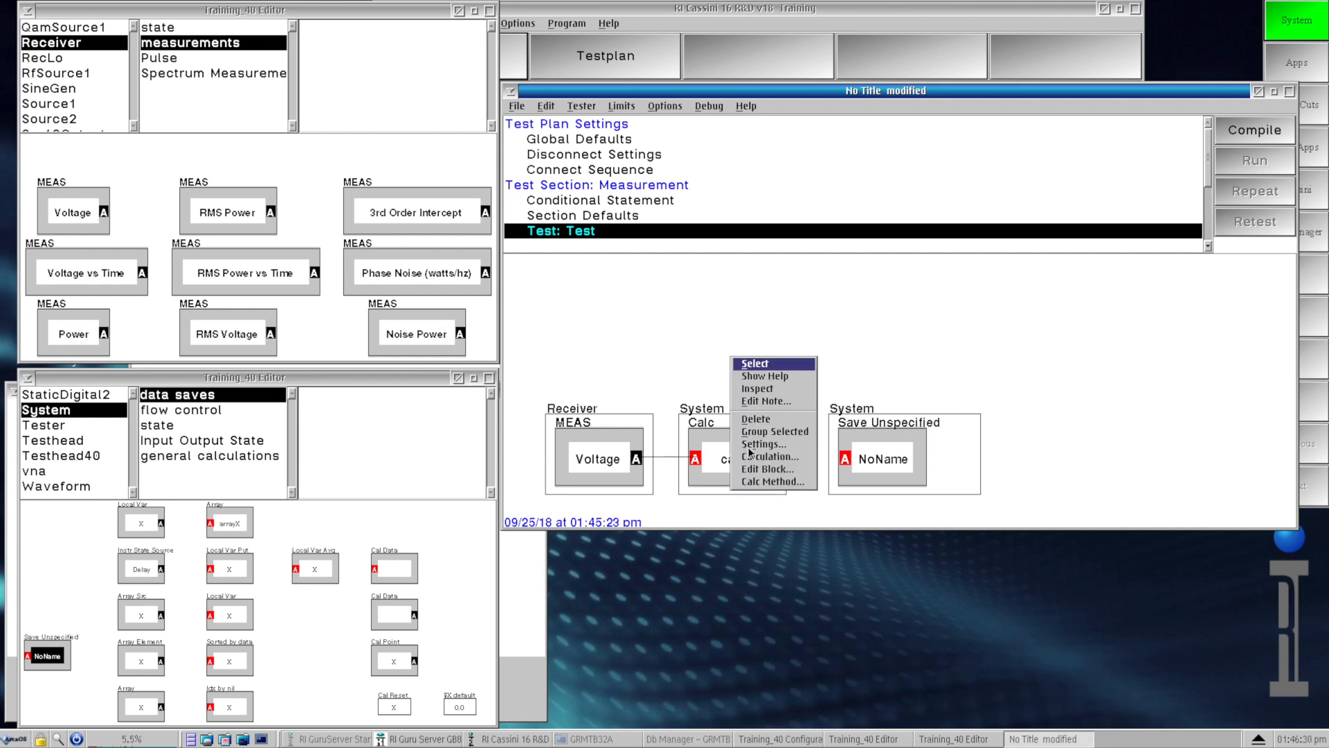
{"action": "left_click", "coordinate": [749, 458]}
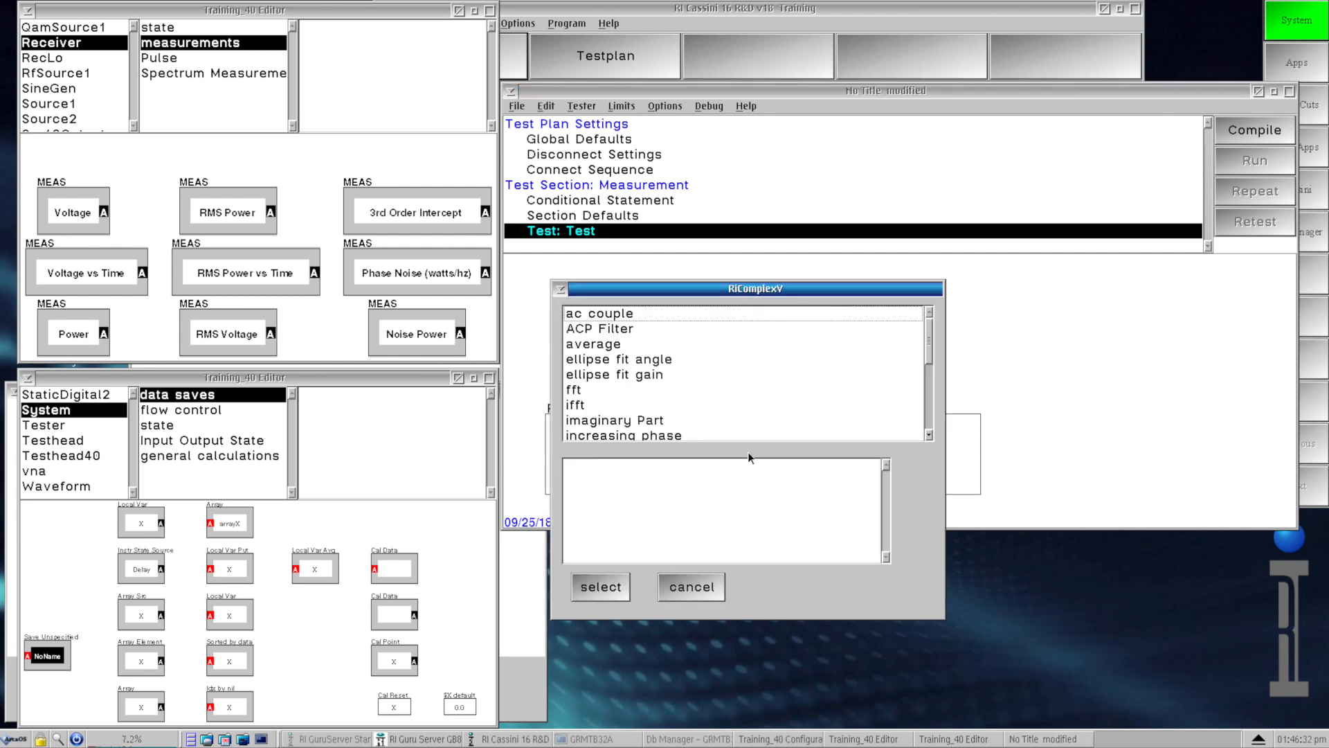
{"action": "left_click_drag", "start_coordinate": [793, 291], "coordinate": [992, 263]}
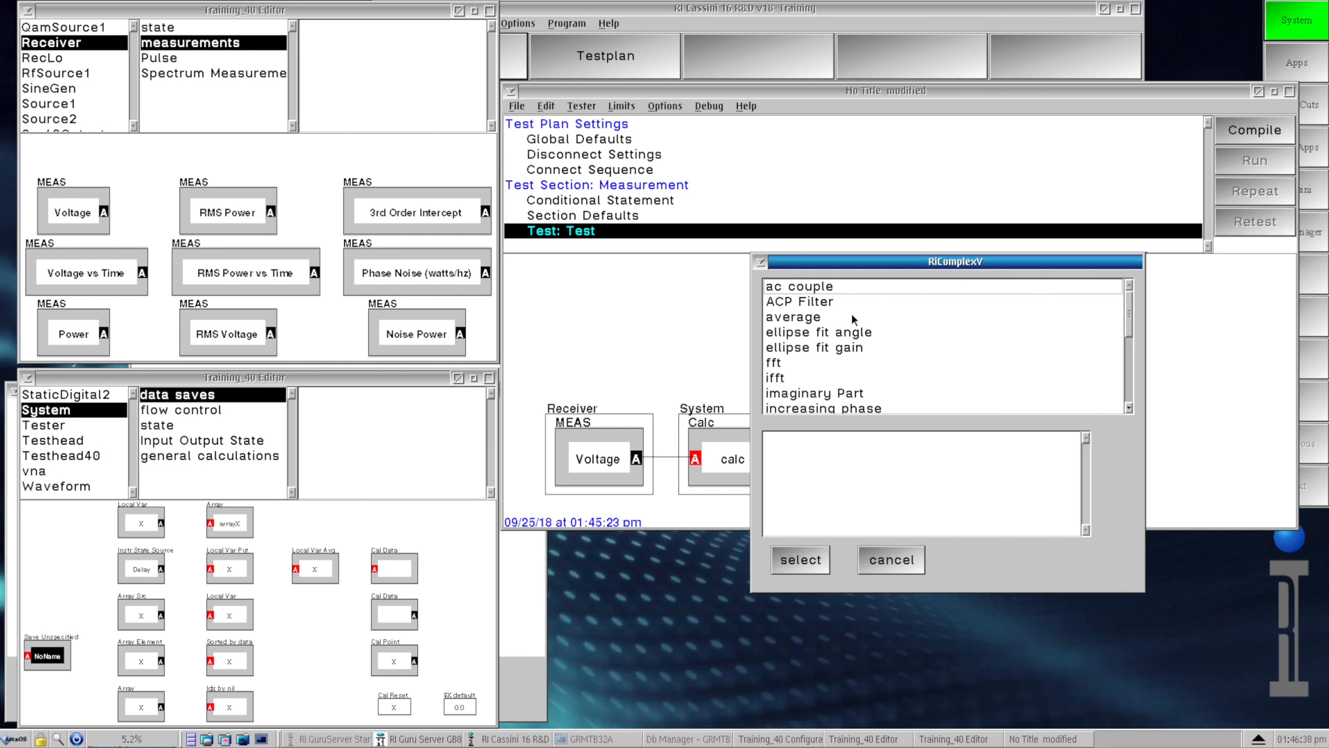
{"action": "left_click_drag", "start_coordinate": [1132, 407], "coordinate": [1131, 409]}
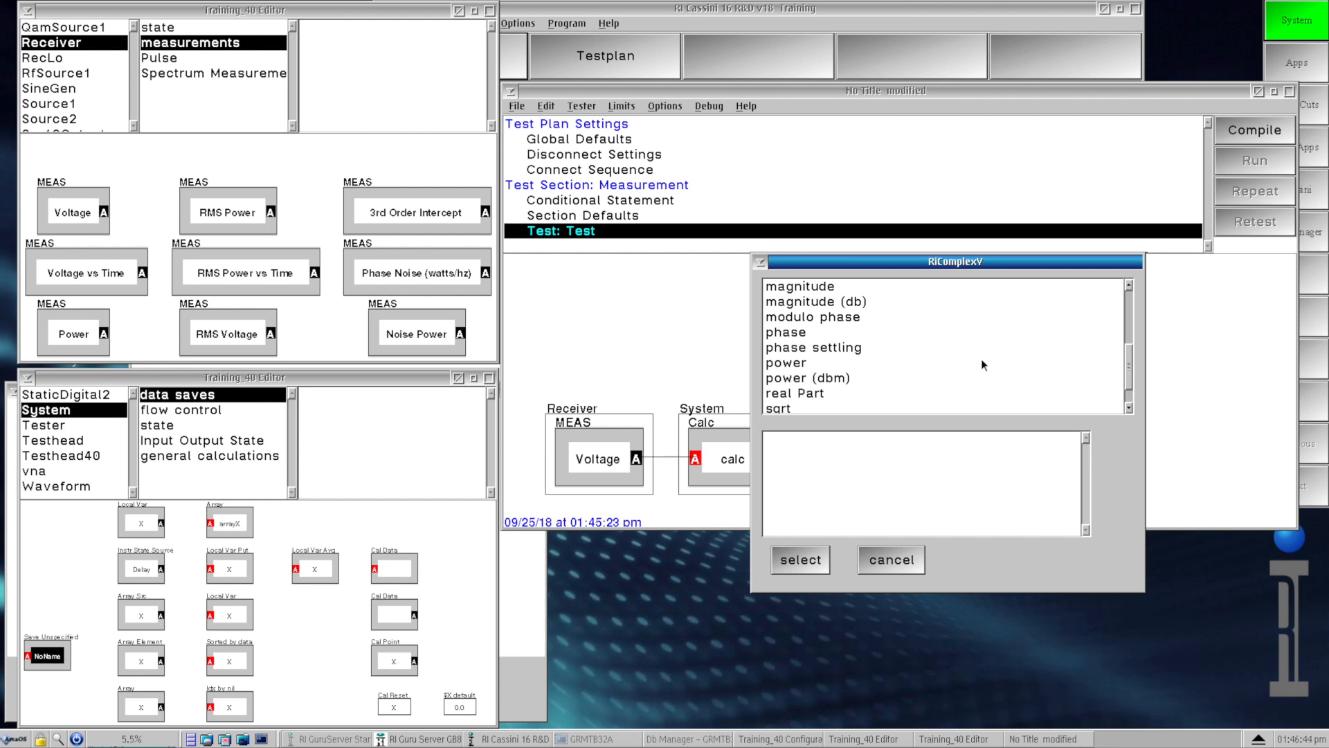
{"action": "left_click", "coordinate": [856, 379]}
{"action": "left_click", "coordinate": [819, 562]}
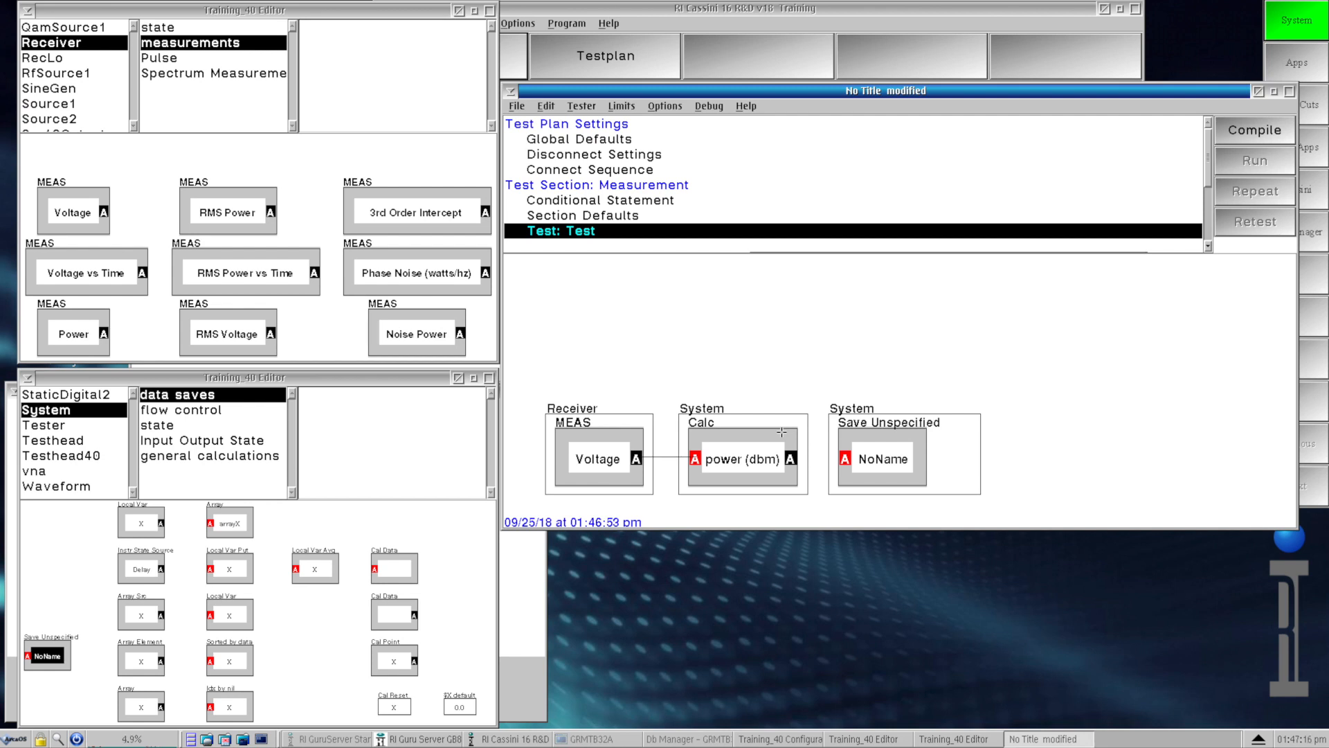
Connect the power (dbm) block's output to the Save block's input and set the save's data format to dbm.
{"action": "left_click_drag", "start_coordinate": [790, 459], "coordinate": [844, 458]}
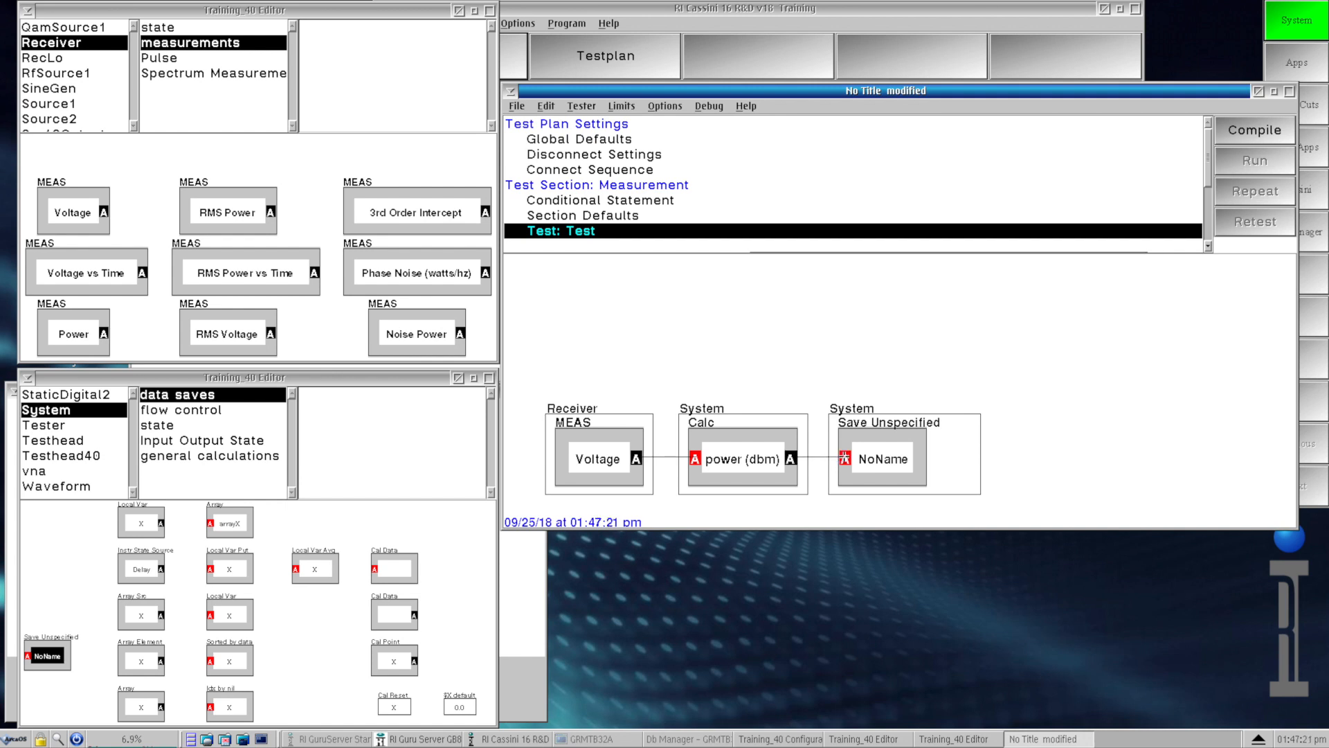
{"action": "right_click", "coordinate": [900, 453]}
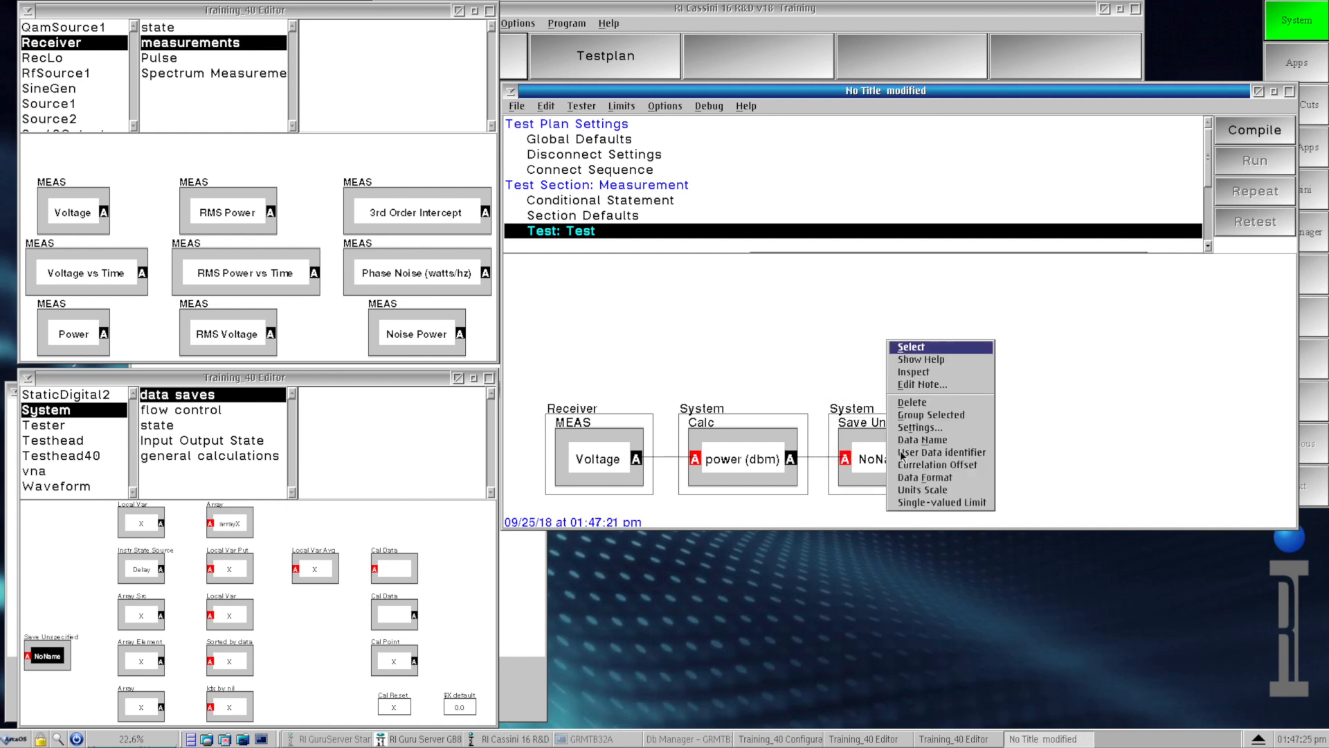
{"action": "left_click", "coordinate": [915, 477]}
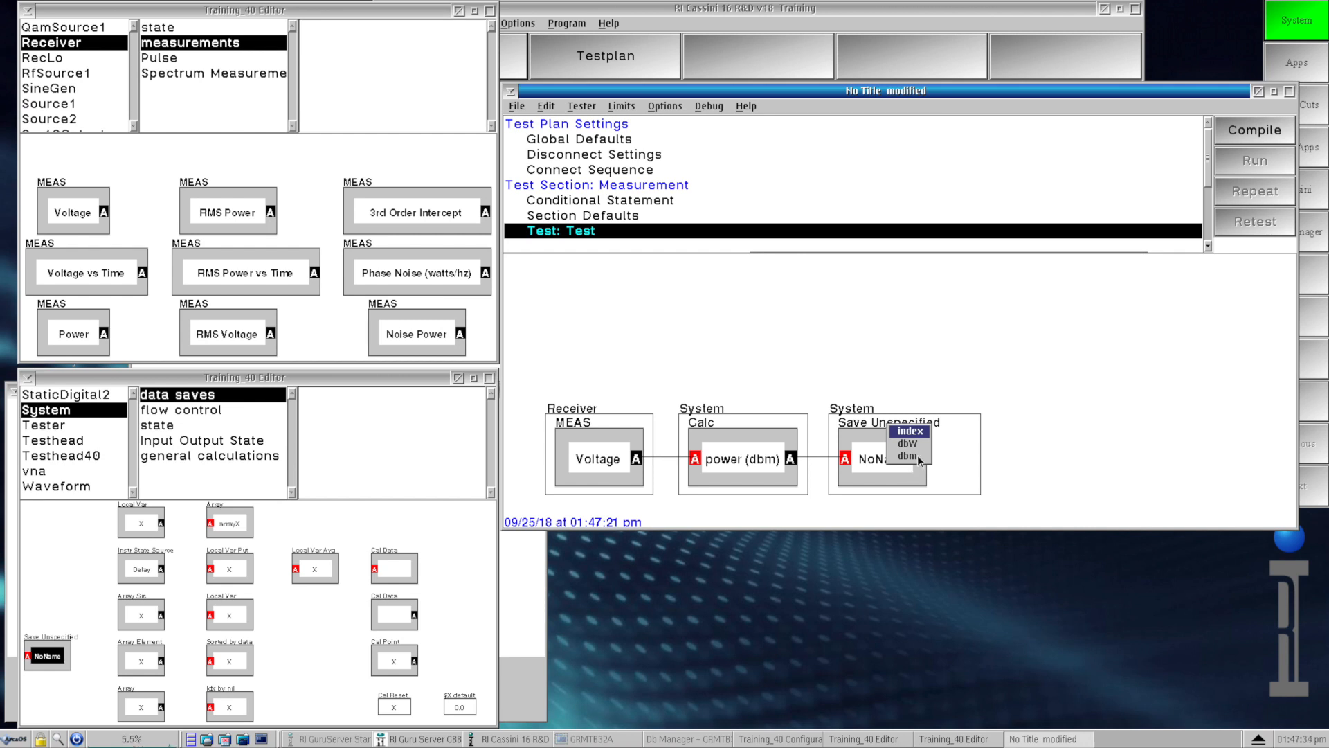
{"action": "left_click", "coordinate": [908, 456]}
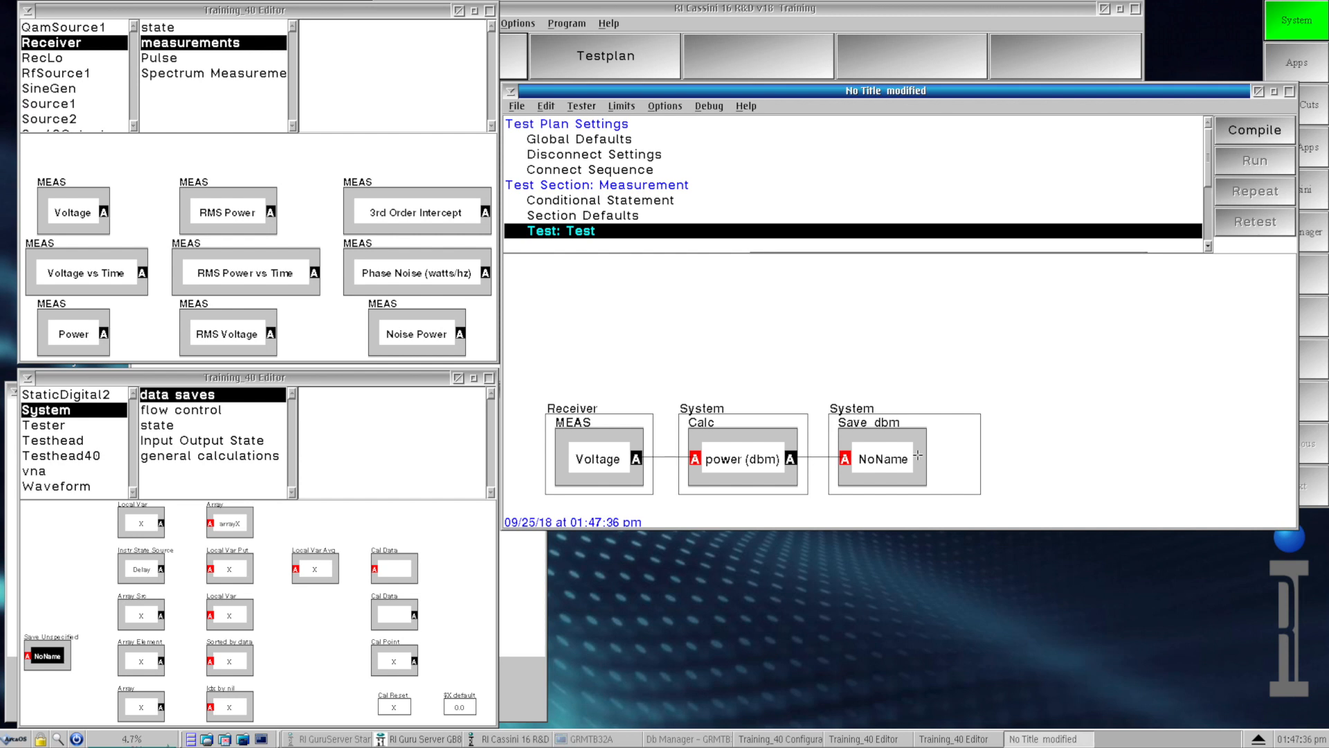
Add a two-input general calculations Calc block above the power (dbm) block.
{"action": "left_click", "coordinate": [175, 457]}
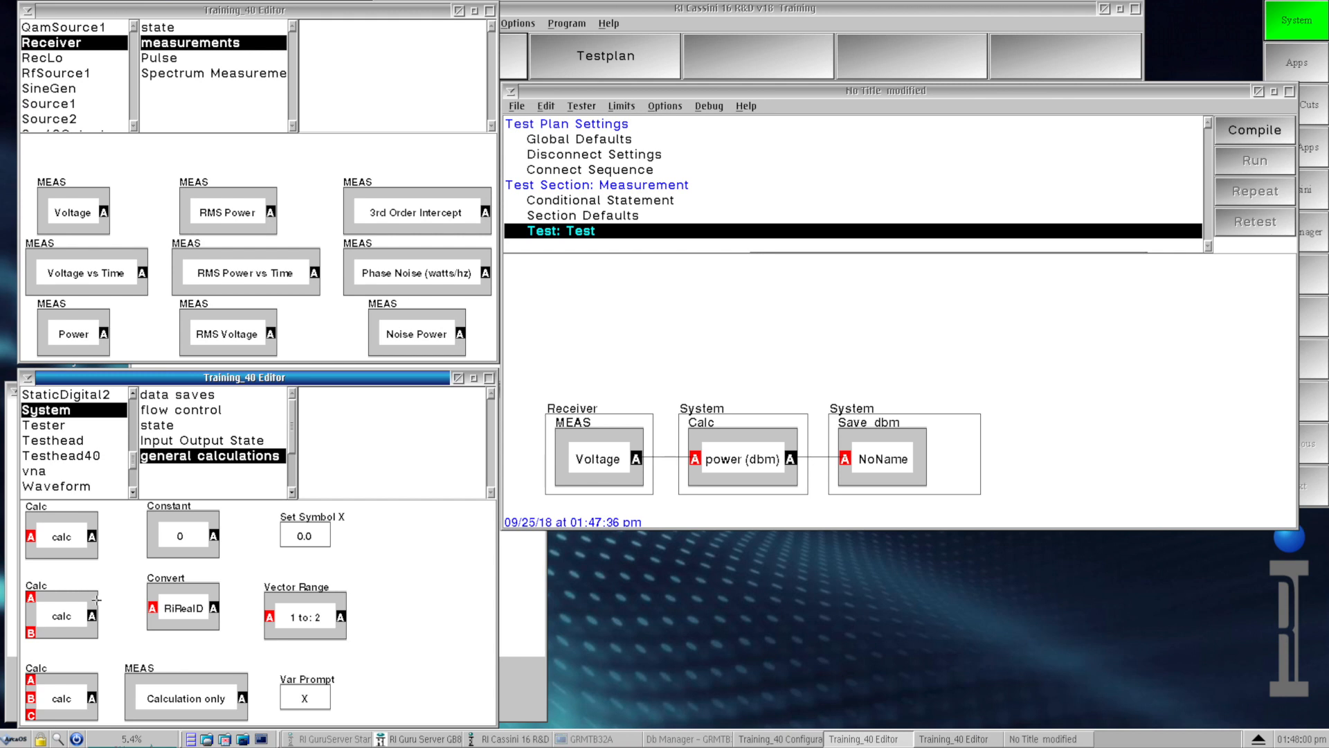
{"action": "left_click", "coordinate": [75, 610]}
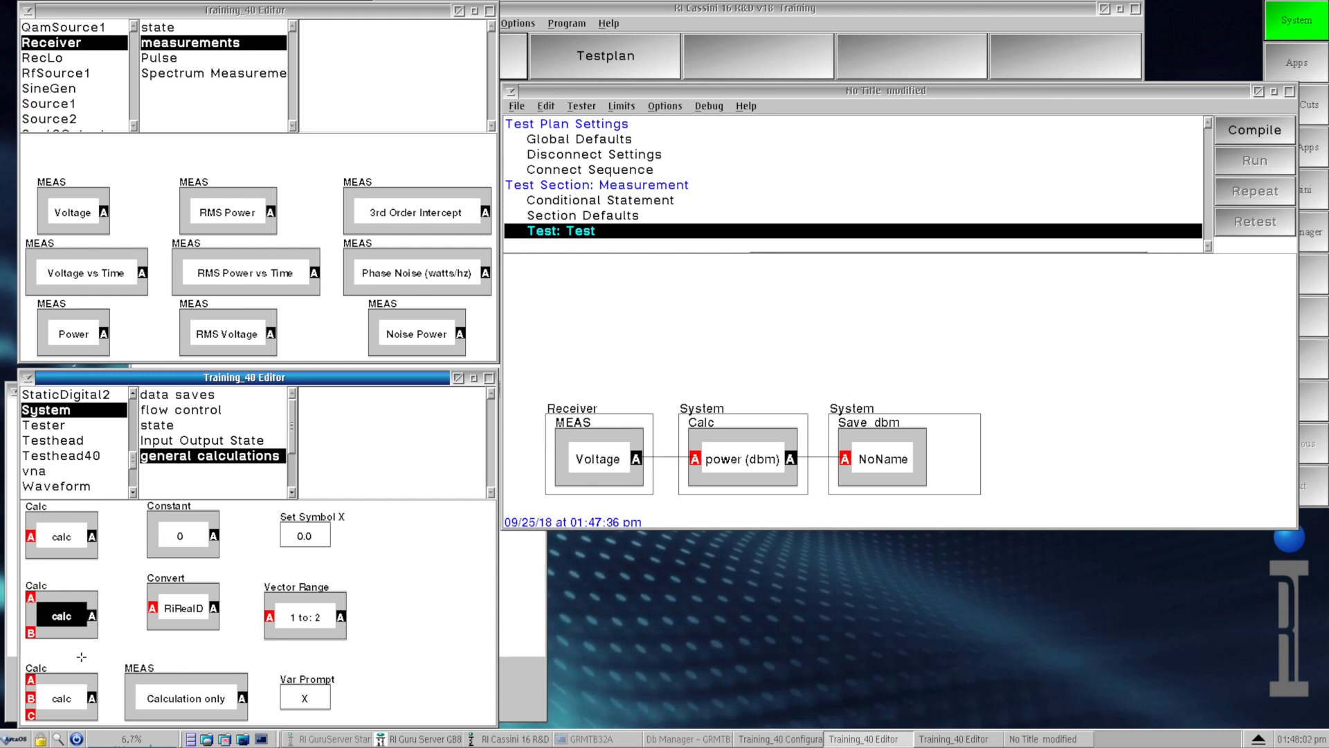
{"action": "left_click", "coordinate": [776, 293]}
{"action": "left_click", "coordinate": [742, 324]}
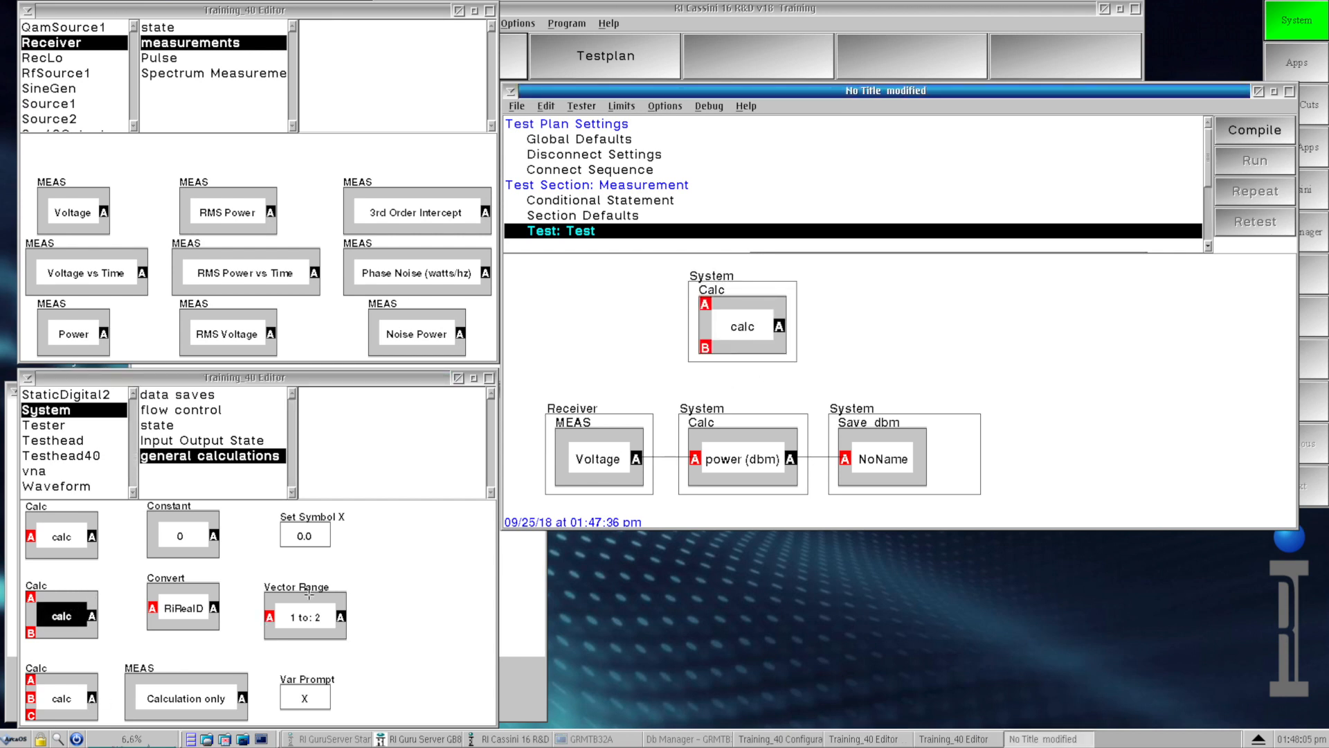
Add a three-input Calc block and arrange it above the two-input Calc block, clear of the existing chain.
{"action": "left_click", "coordinate": [62, 614]}
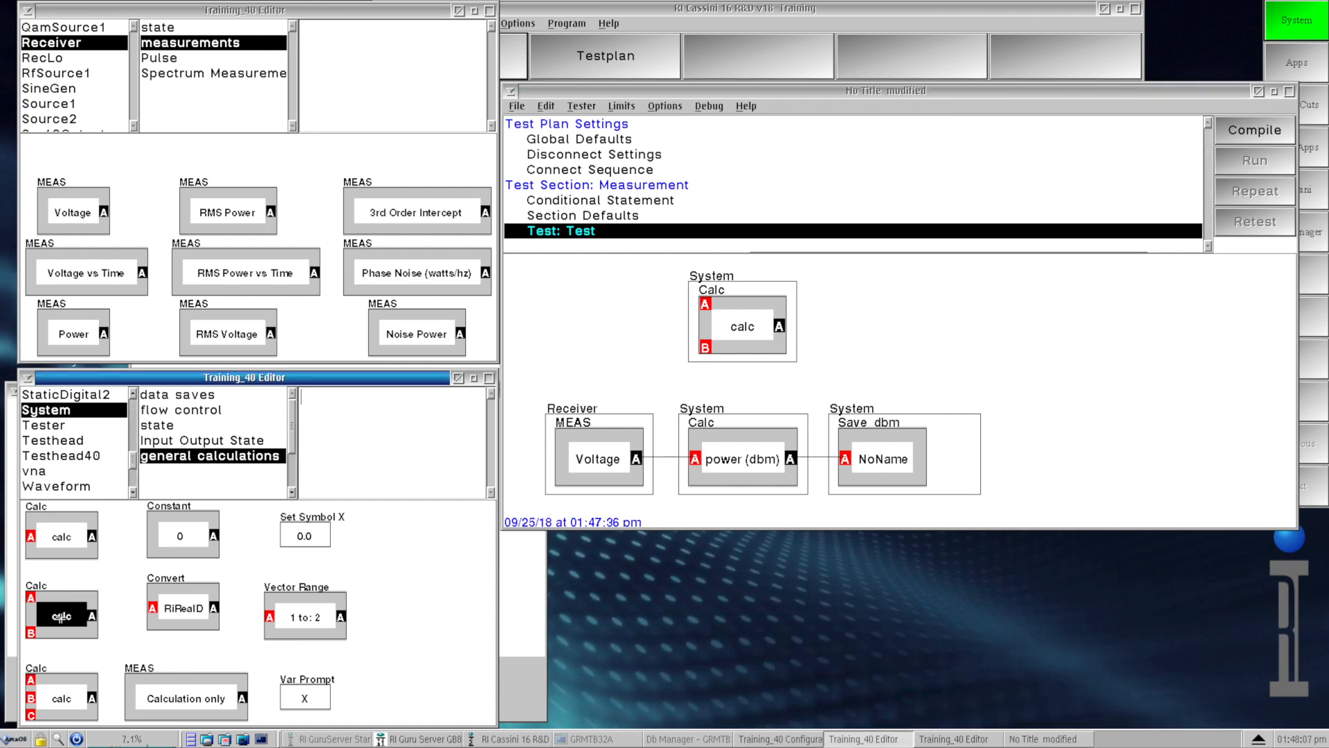
{"action": "left_click", "coordinate": [62, 613]}
{"action": "left_click", "coordinate": [55, 695]}
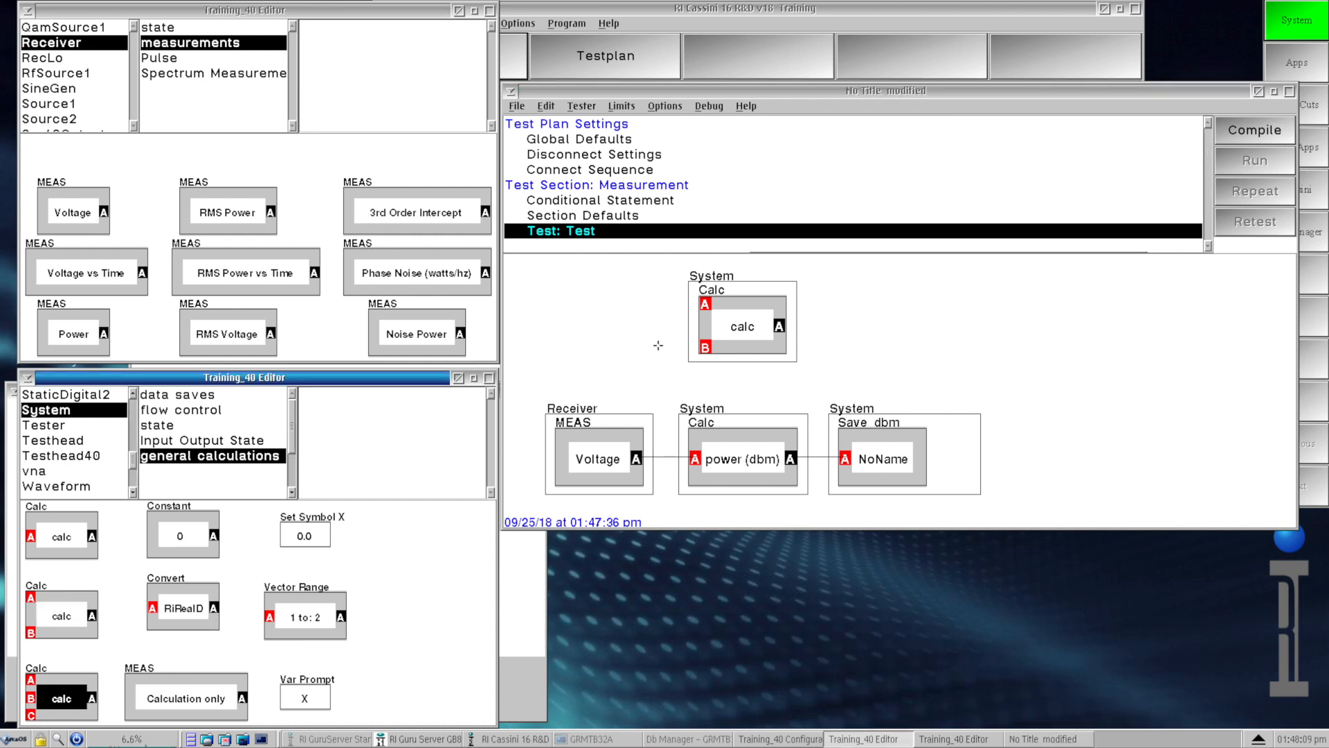
{"action": "left_click", "coordinate": [841, 308]}
{"action": "left_click", "coordinate": [851, 287]}
{"action": "left_click_drag", "start_coordinate": [851, 287], "coordinate": [753, 221]}
{"action": "left_click_drag", "start_coordinate": [684, 286], "coordinate": [674, 291]}
{"action": "left_click_drag", "start_coordinate": [684, 376], "coordinate": [691, 413]}
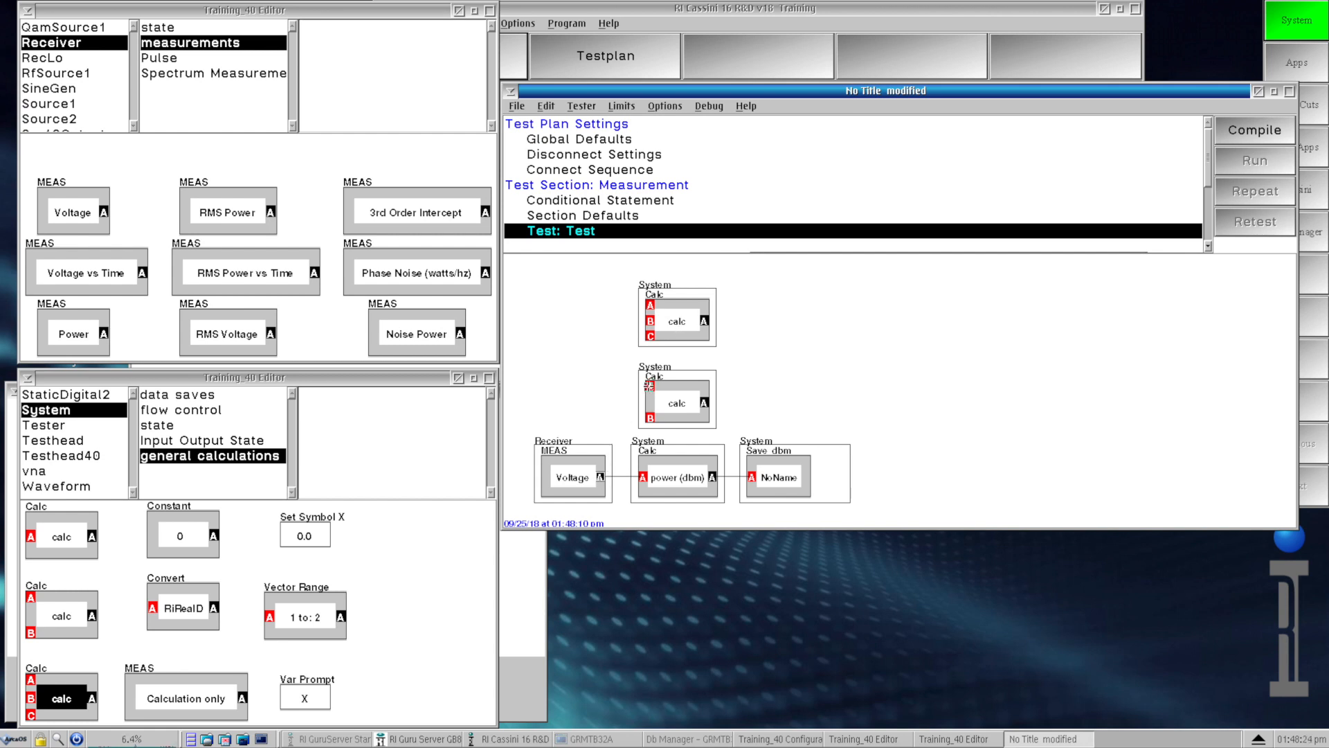
Connect the Voltage output to input A of the two-input Calc block and set that block's calculation to a - b.
{"action": "left_click", "coordinate": [651, 385]}
{"action": "right_click", "coordinate": [696, 409]}
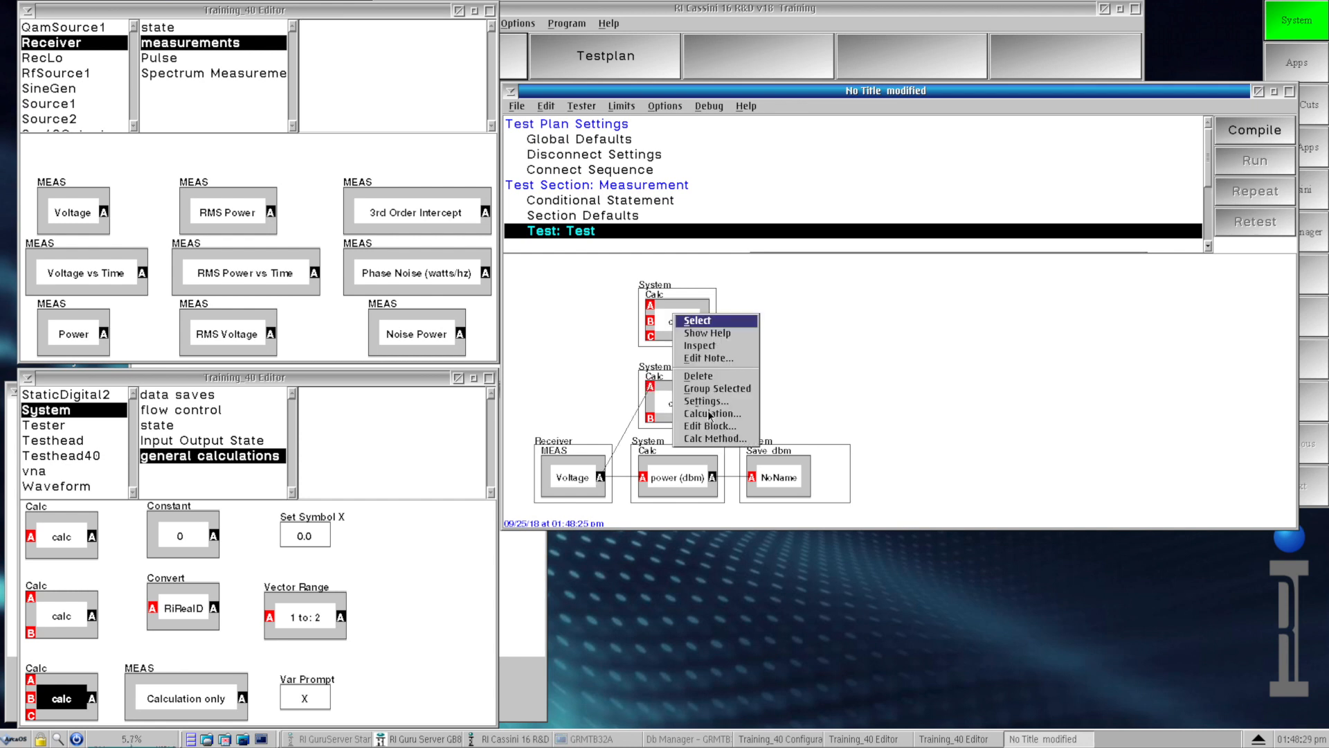
{"action": "left_click", "coordinate": [708, 413]}
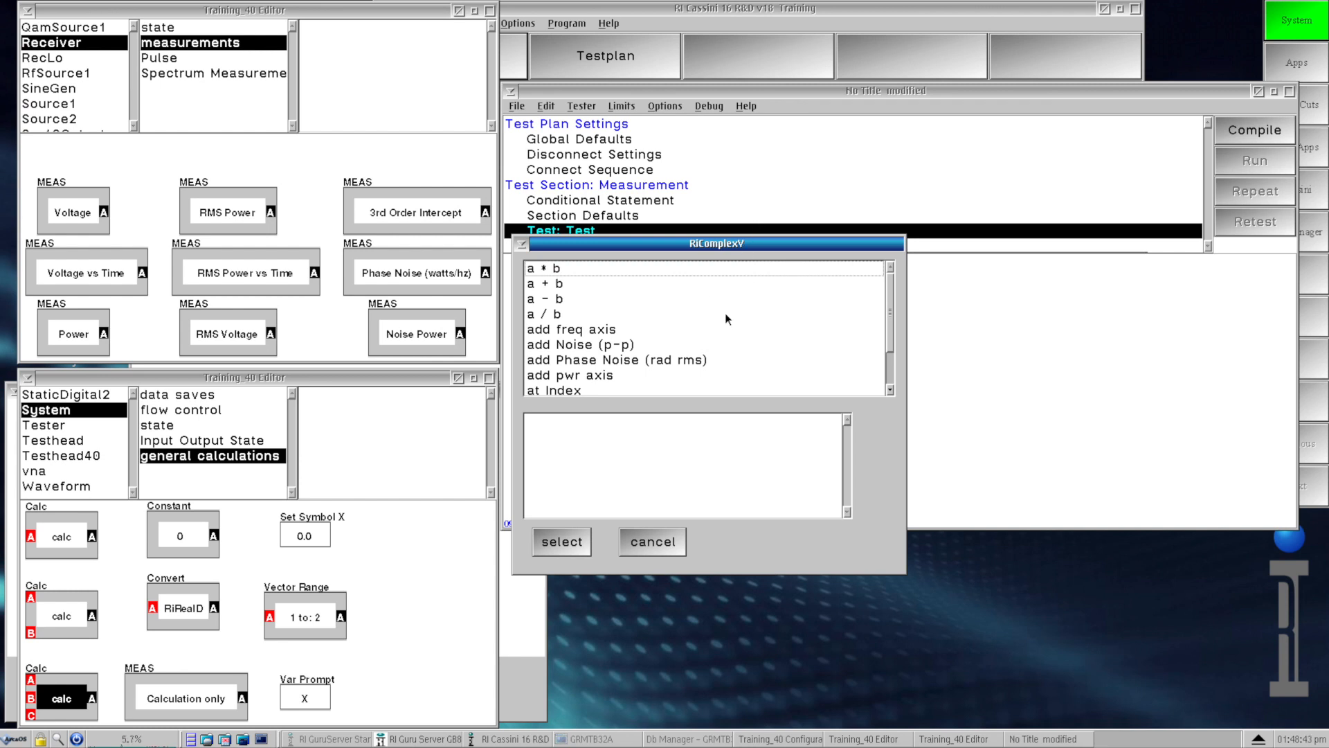
{"action": "left_click", "coordinate": [633, 298]}
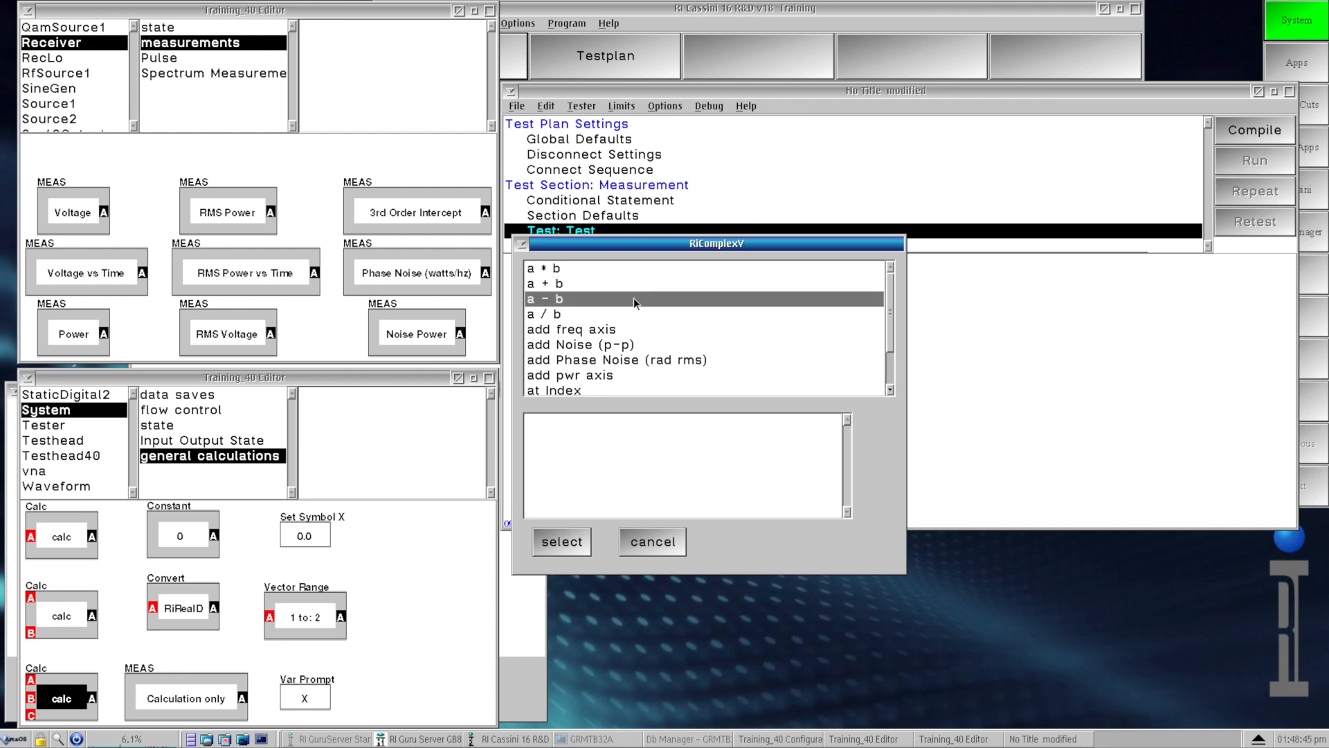
{"action": "left_click", "coordinate": [562, 541]}
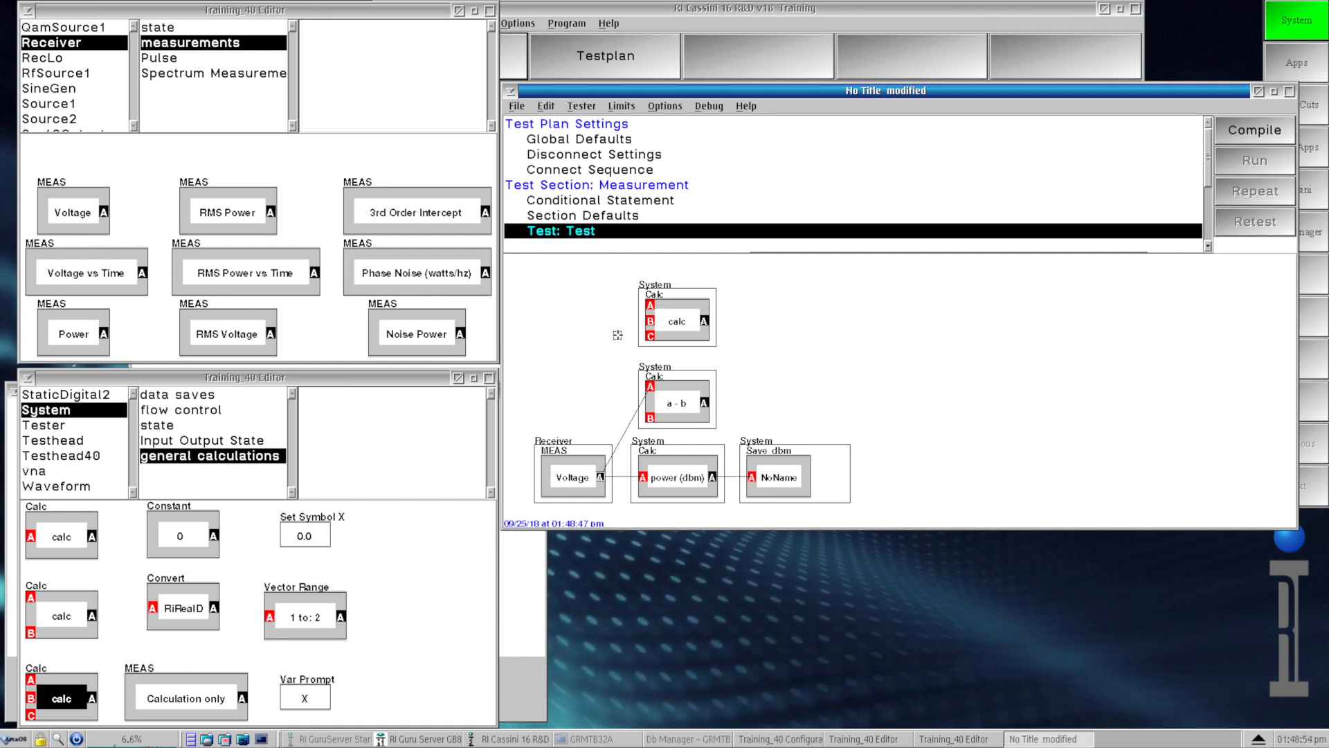
Connect the Voltage output to input B of the three-input Calc block and set its calculation to Extract from A to C.
{"action": "left_click", "coordinate": [650, 321]}
{"action": "right_click", "coordinate": [679, 322]}
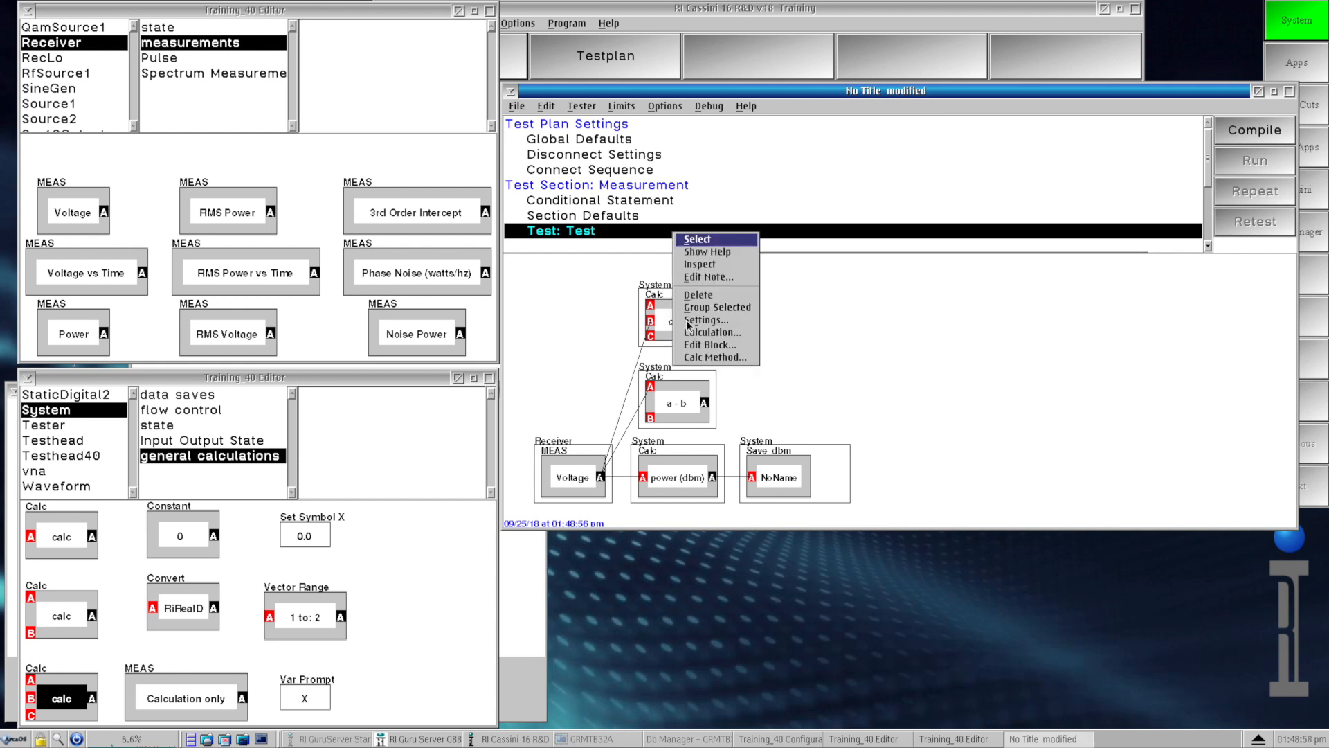
{"action": "left_click", "coordinate": [703, 335]}
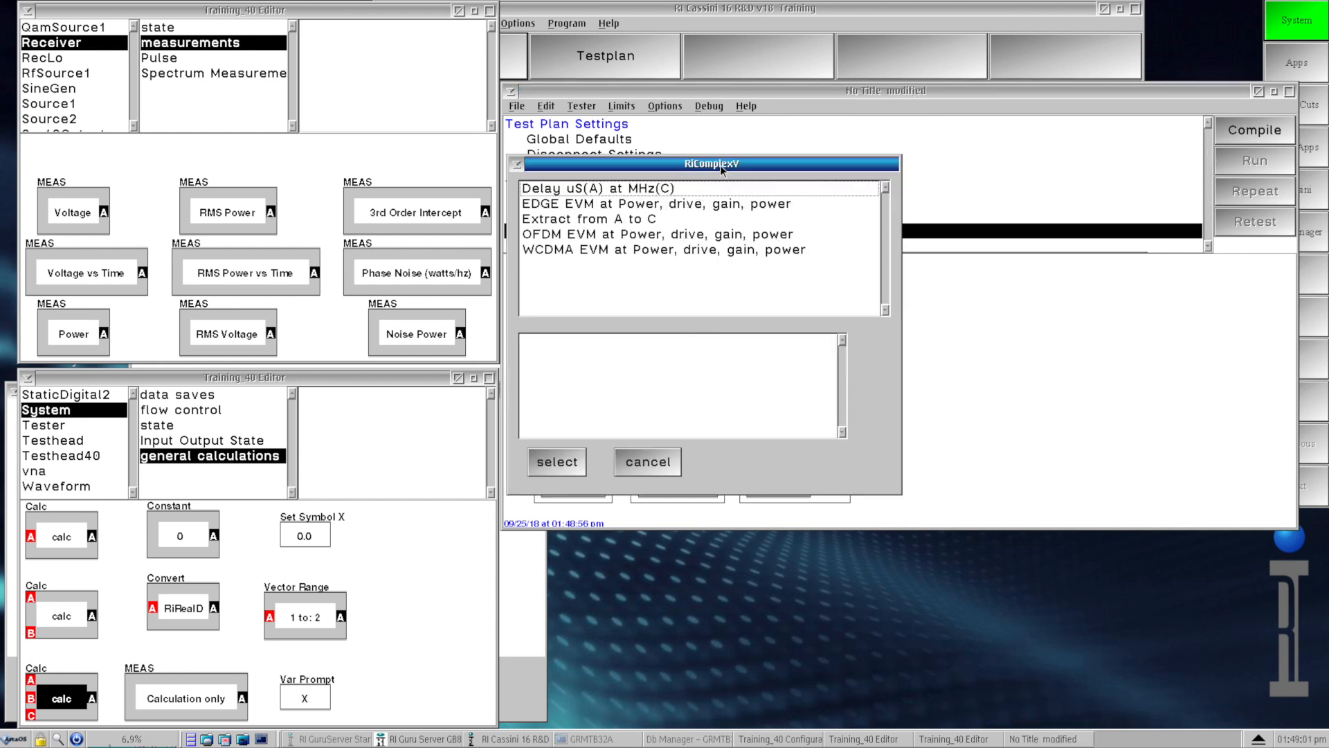
{"action": "left_click_drag", "start_coordinate": [720, 165], "coordinate": [866, 163]}
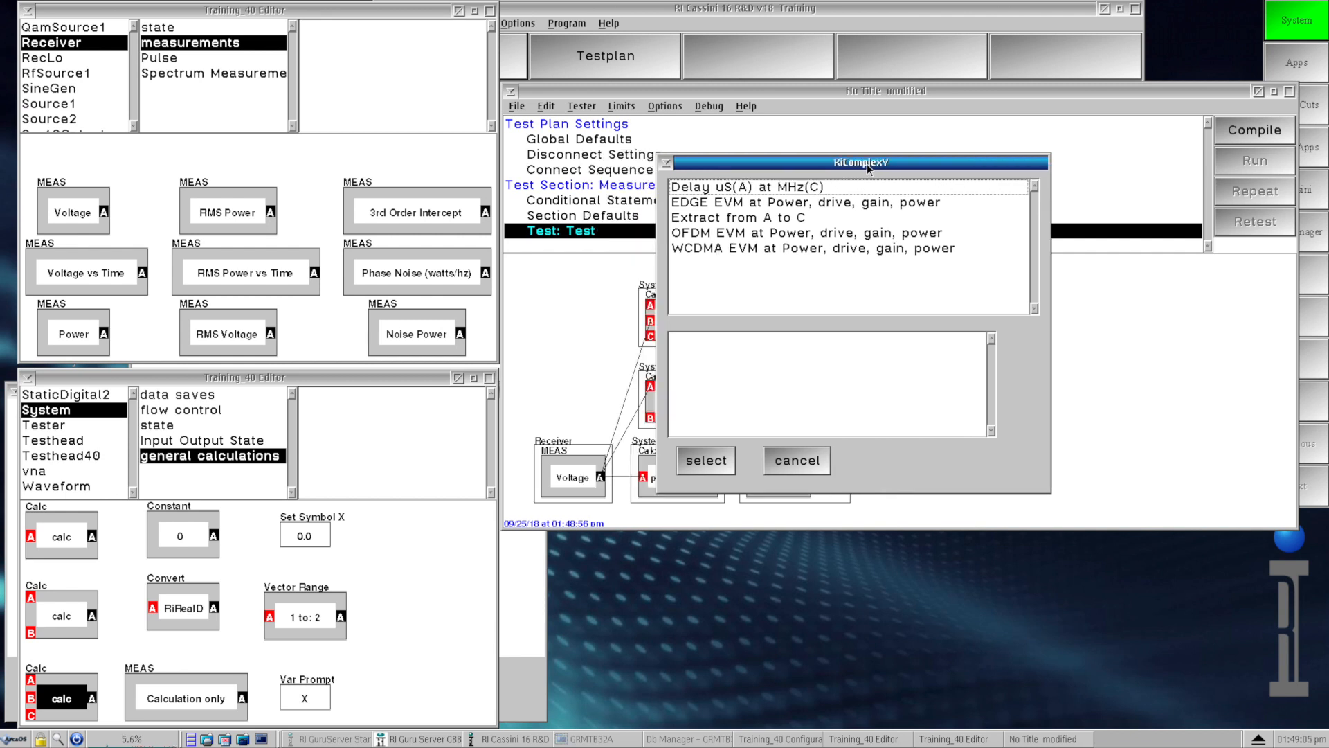
{"action": "left_click", "coordinate": [824, 218]}
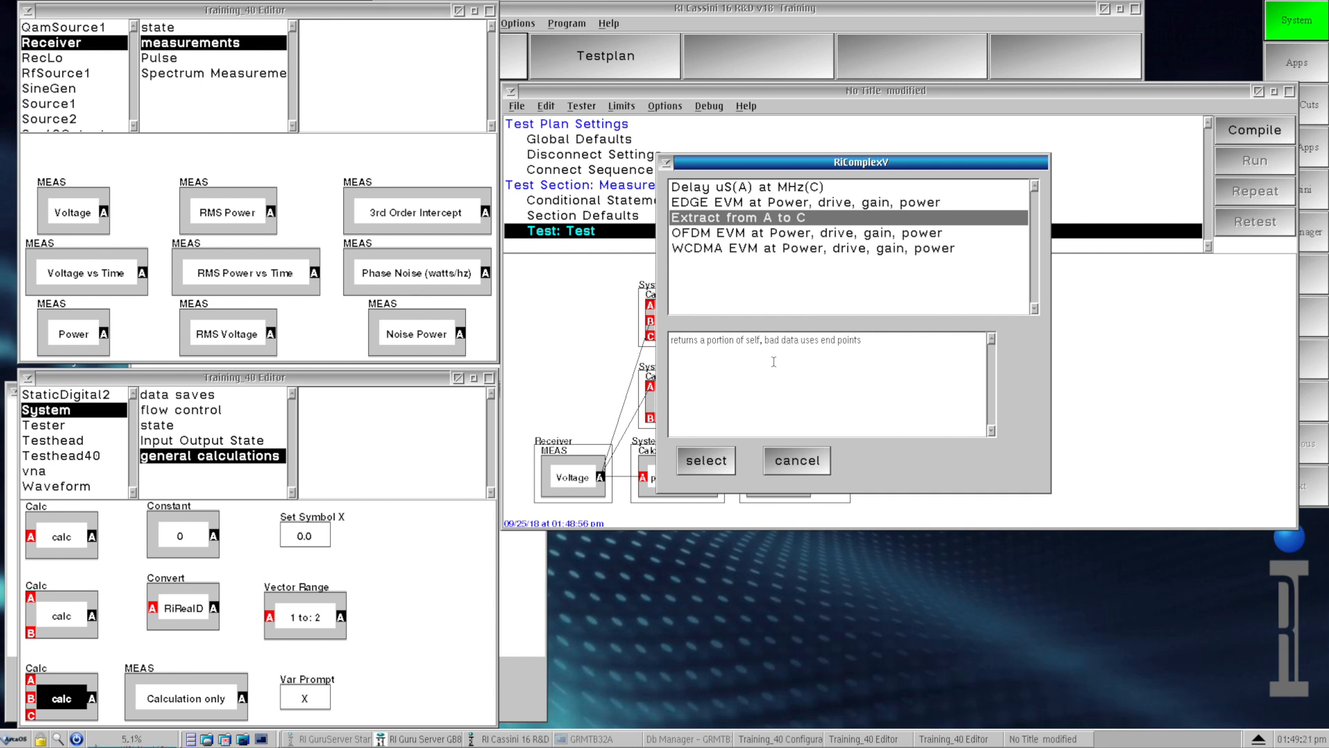
{"action": "left_click", "coordinate": [716, 457]}
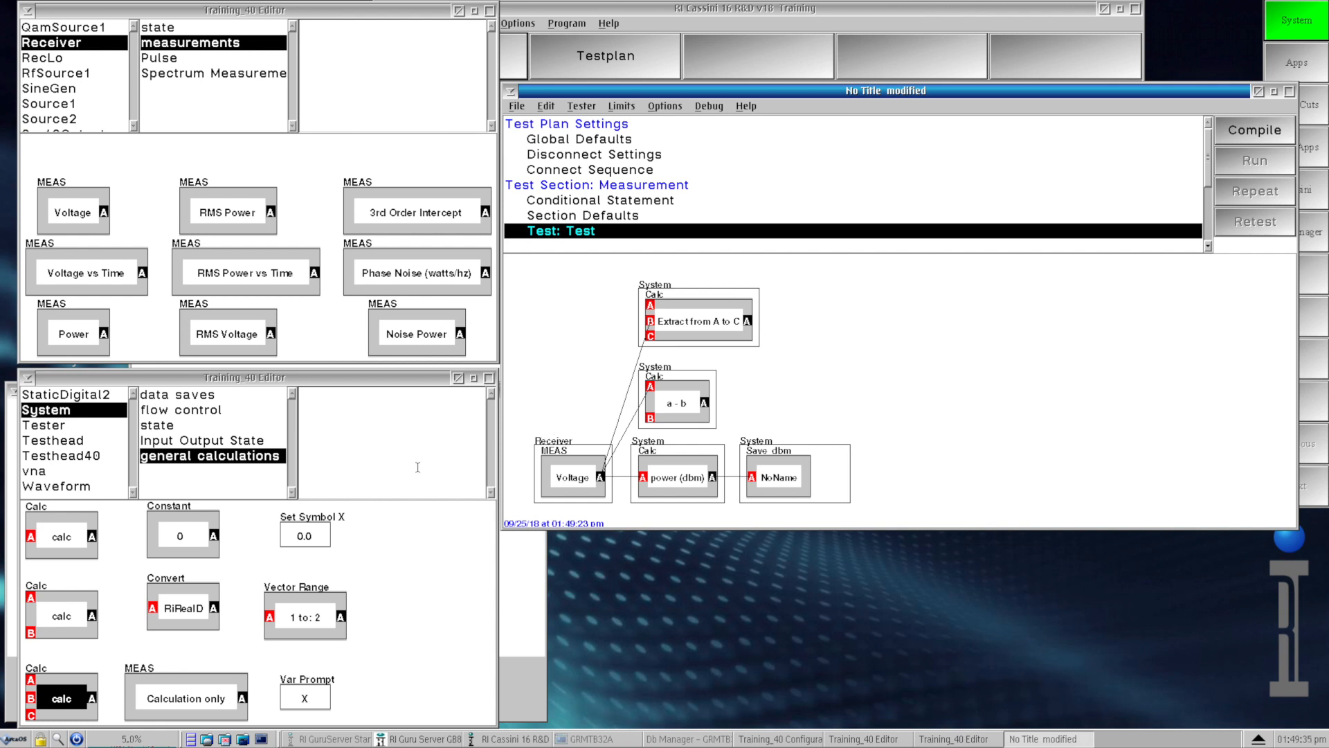
Examine the blocks available in the System data saves category.
{"action": "left_click", "coordinate": [218, 389]}
{"action": "left_click", "coordinate": [219, 389]}
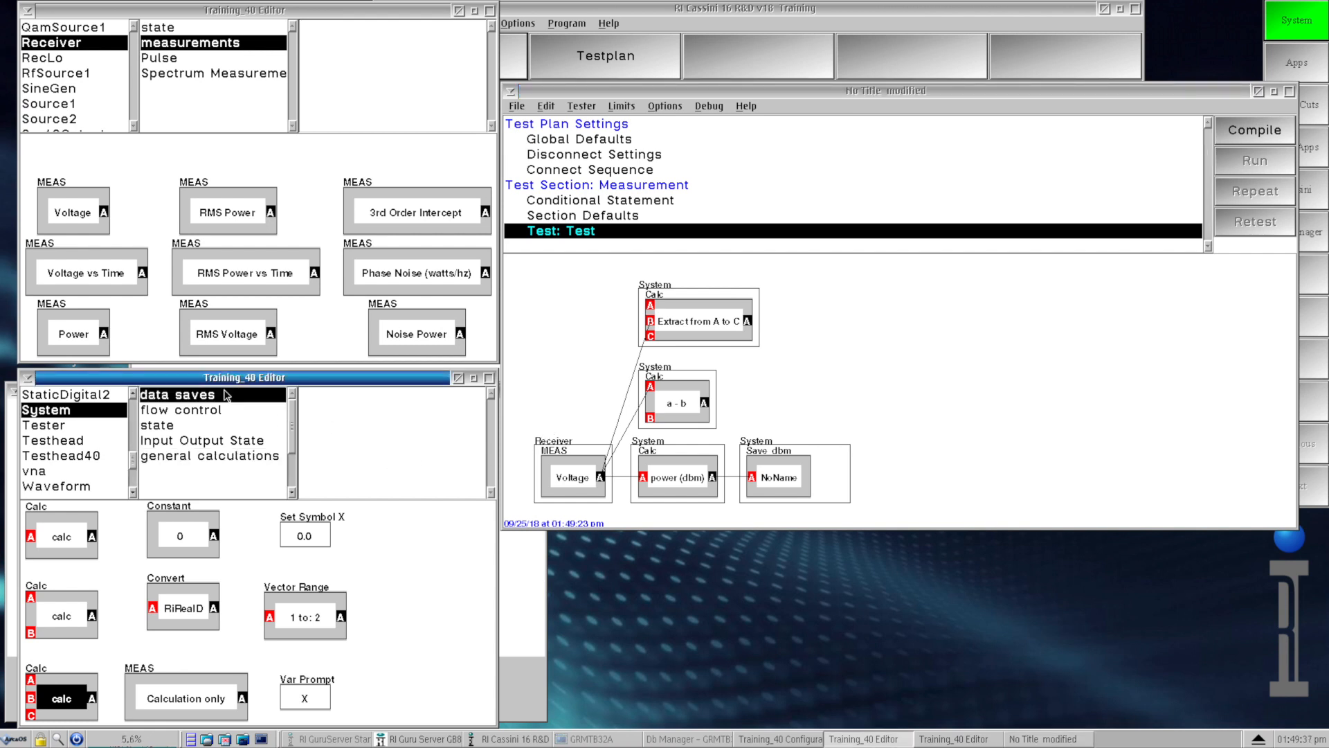
{"action": "left_click", "coordinate": [489, 378]}
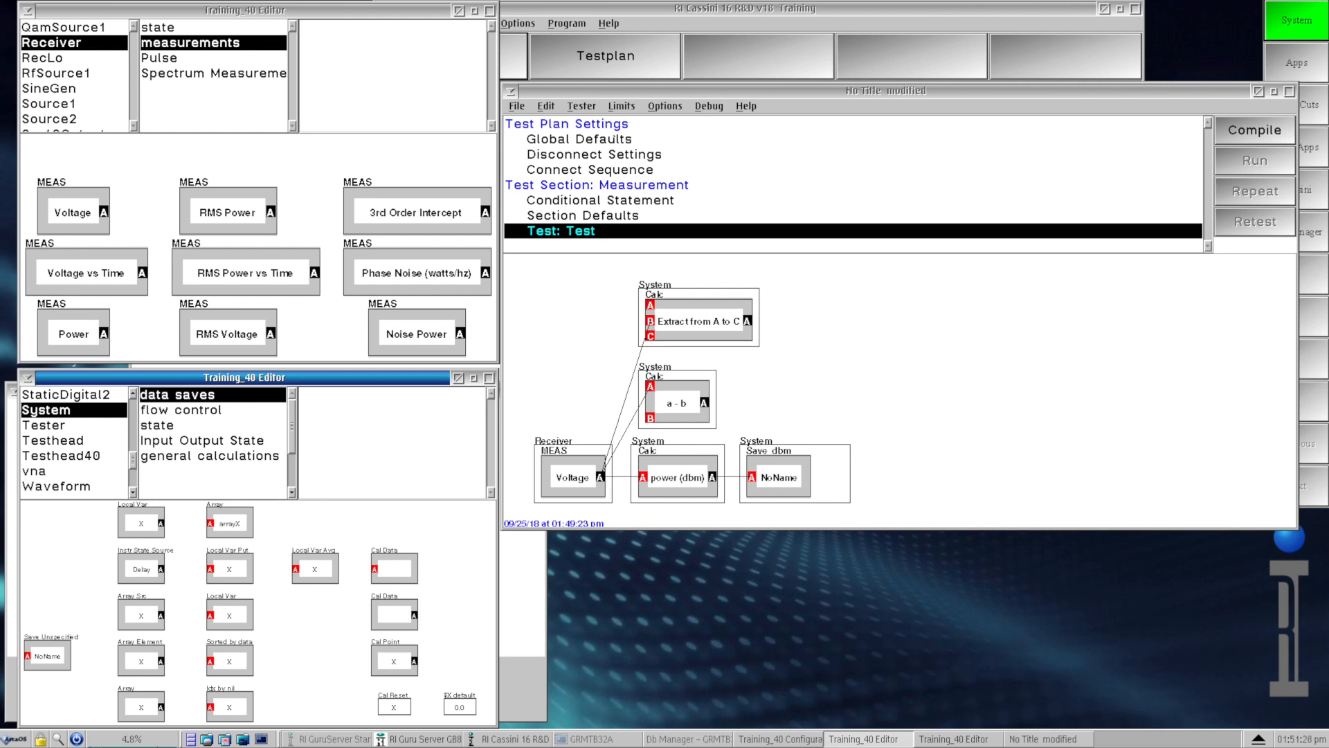
Add a new test titled Test to the Measurement test section.
{"action": "left_click", "coordinate": [546, 106]}
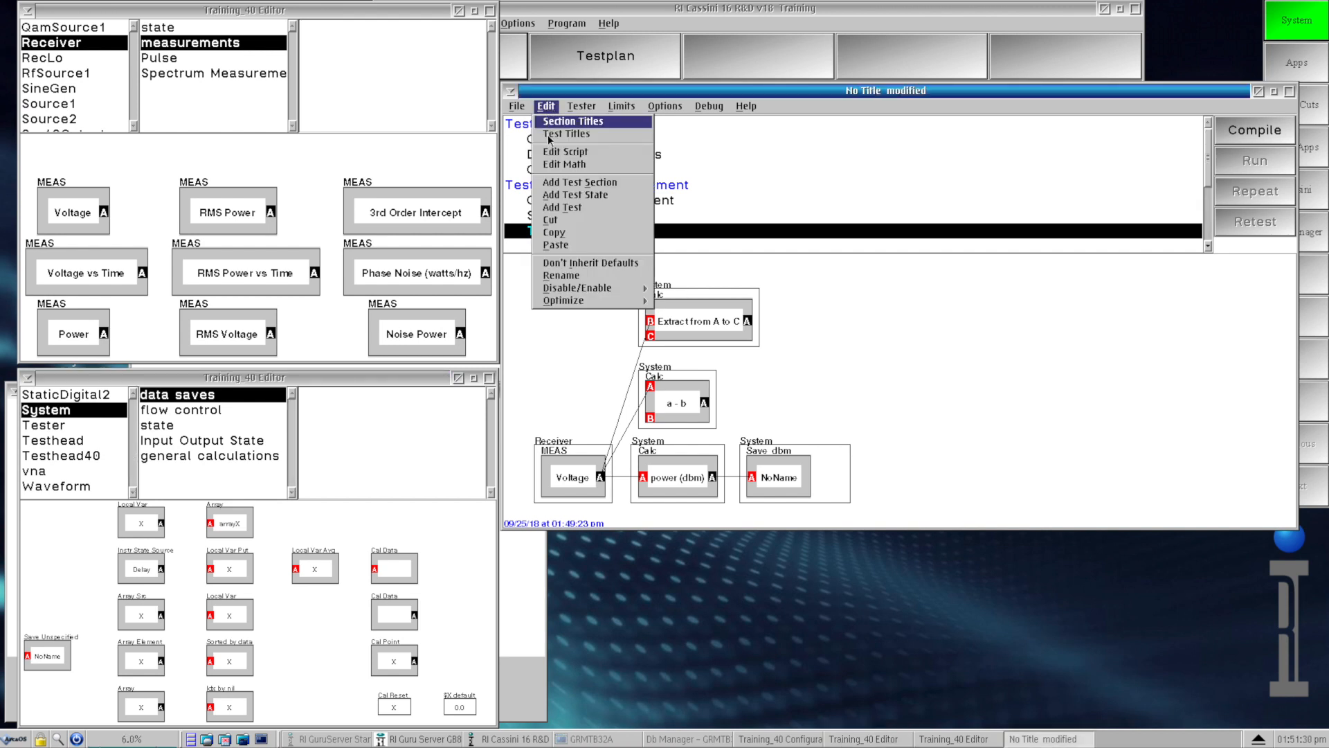
{"action": "left_click", "coordinate": [570, 206]}
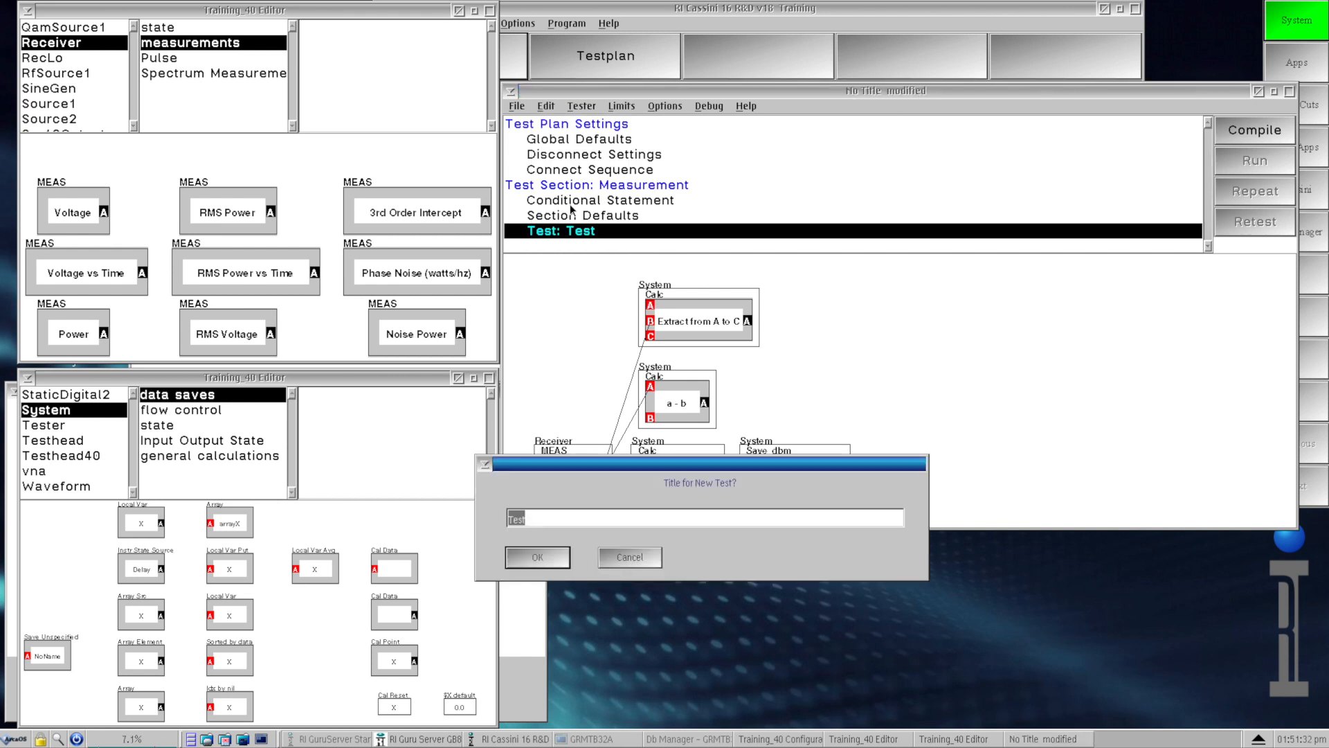
{"action": "key", "text": "Return"}
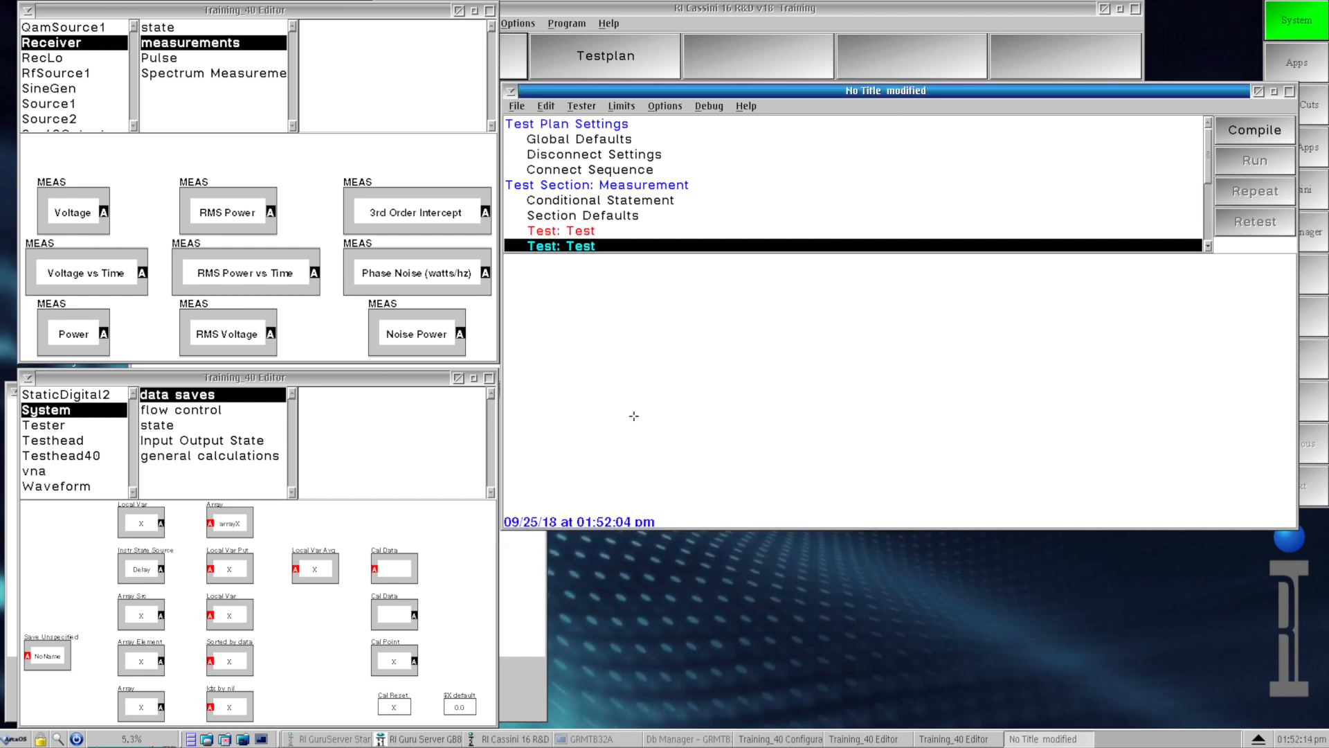
Place a Receiver Power measurement block in the new test's empty diagram, leaving room for a chain beside it.
{"action": "left_click", "coordinate": [79, 330]}
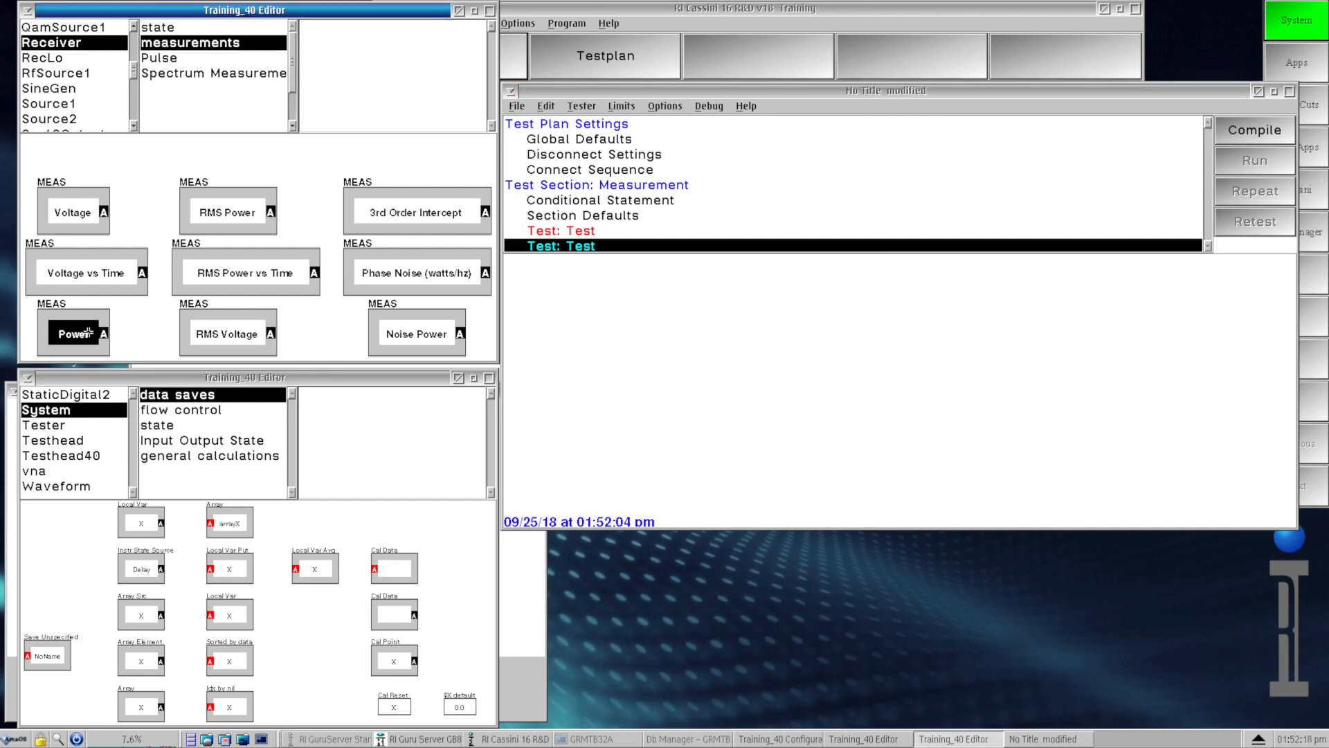
{"action": "left_click", "coordinate": [629, 375]}
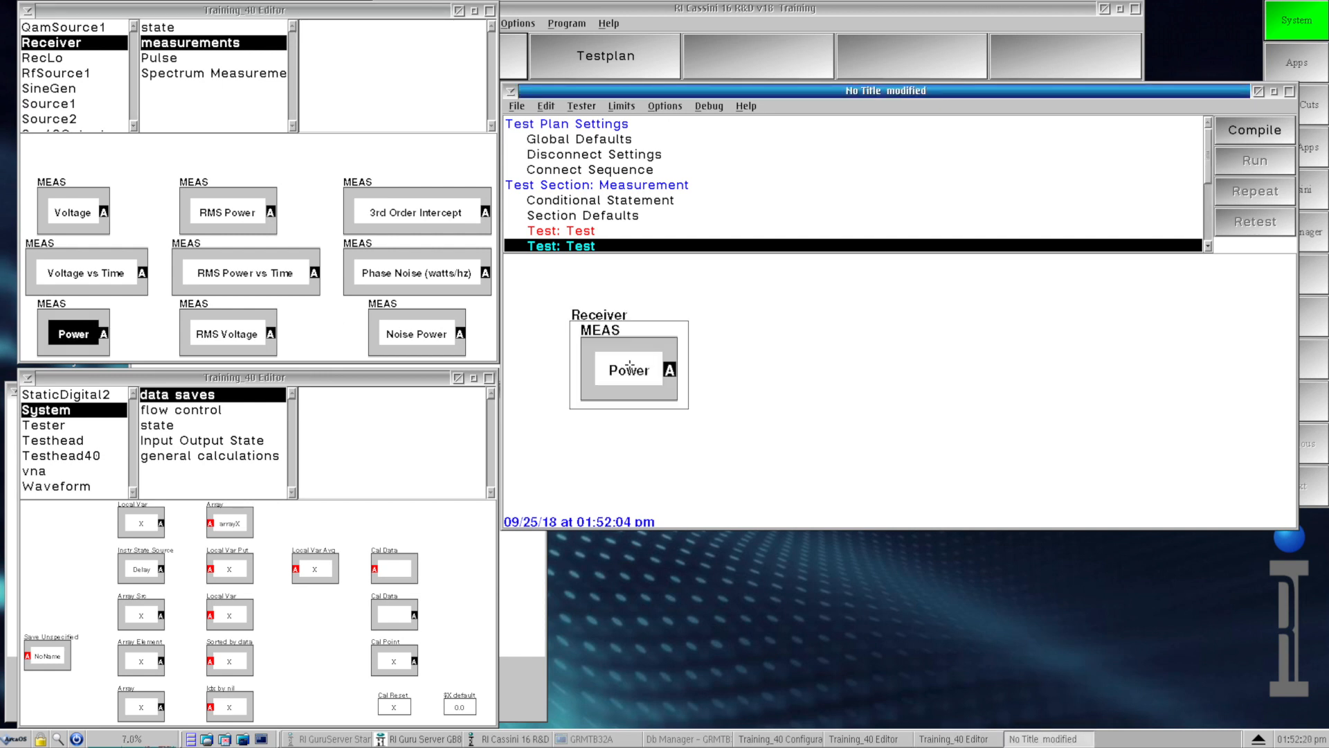
{"action": "left_click_drag", "start_coordinate": [635, 369], "coordinate": [623, 367]}
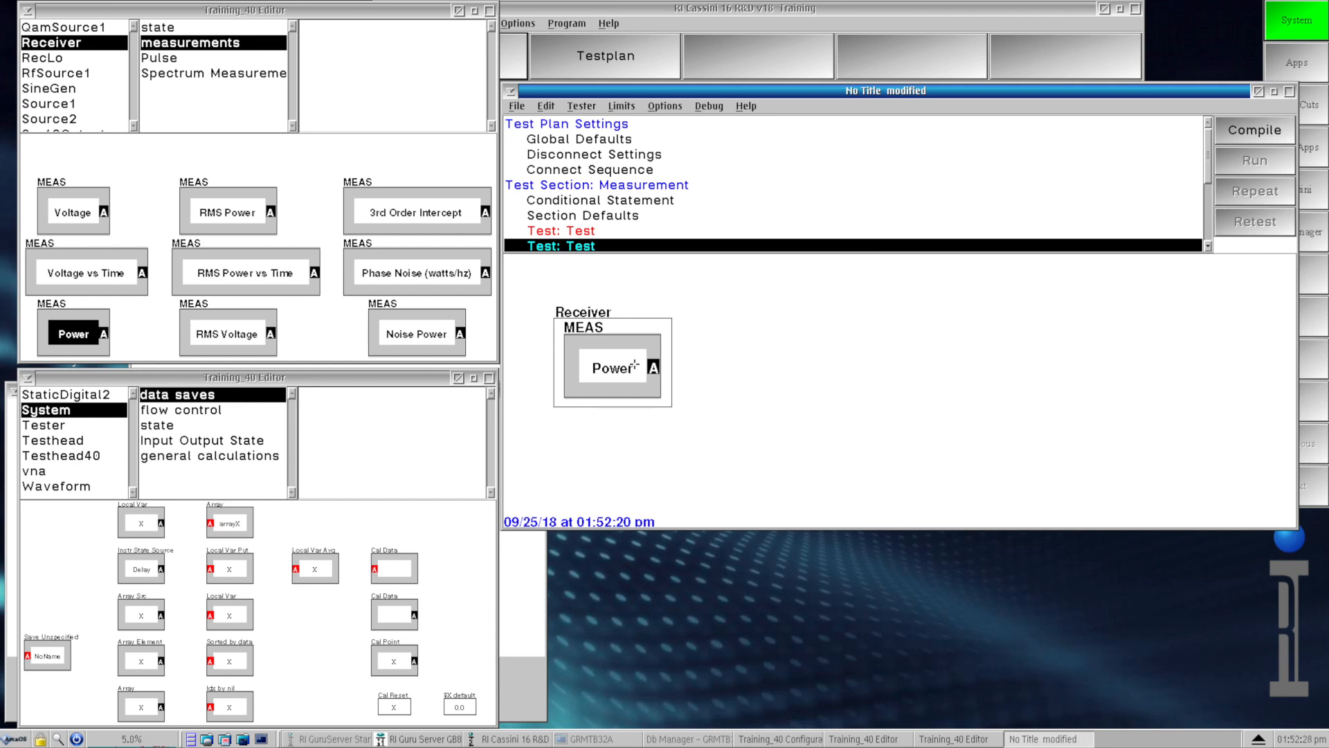
Add a one-input general calculations Calc block to the right of the Power measurement block.
{"action": "left_click", "coordinate": [267, 457]}
{"action": "left_click", "coordinate": [256, 456]}
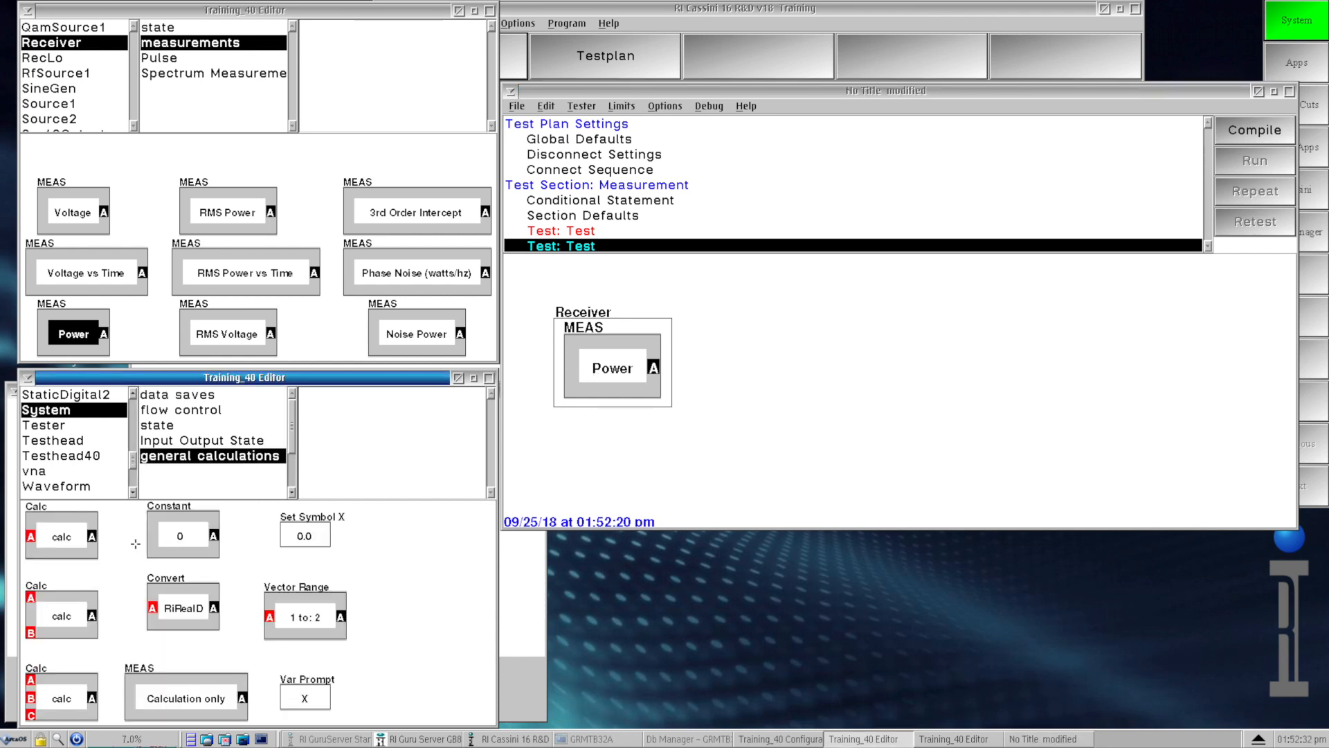
{"action": "left_click", "coordinate": [60, 531]}
{"action": "left_click_drag", "start_coordinate": [120, 533], "coordinate": [765, 359]}
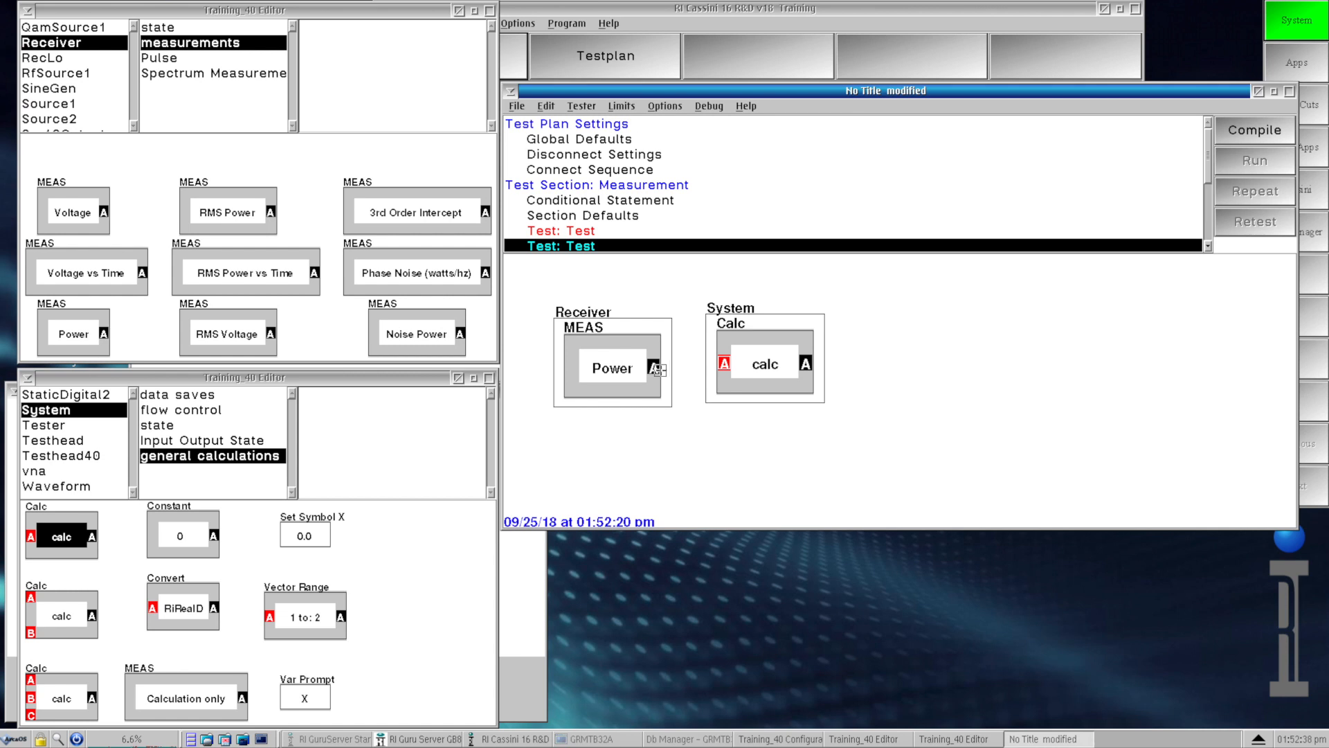
Connect the Power output to input A of the Calc block and set its calculation to dbm.
{"action": "left_click_drag", "start_coordinate": [654, 367], "coordinate": [724, 363]}
{"action": "right_click", "coordinate": [796, 364]}
{"action": "left_click", "coordinate": [801, 373]}
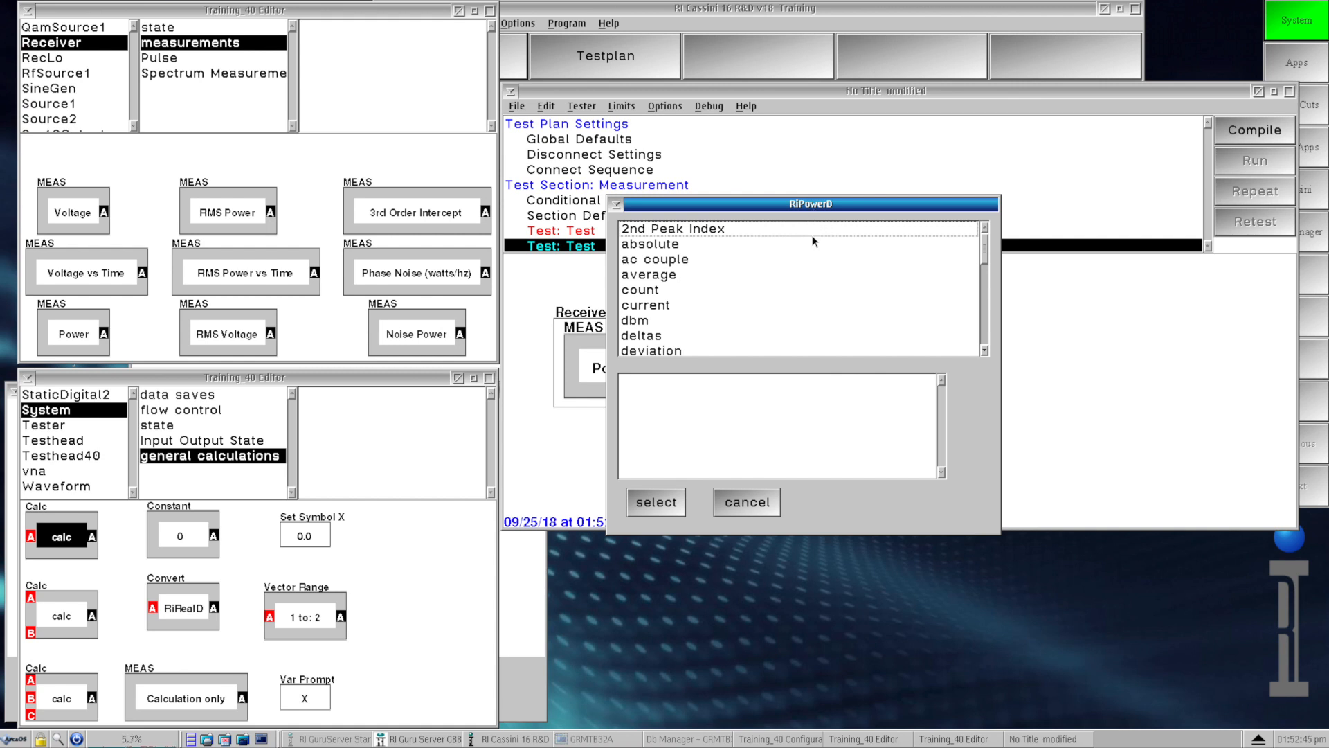
{"action": "left_click", "coordinate": [662, 319]}
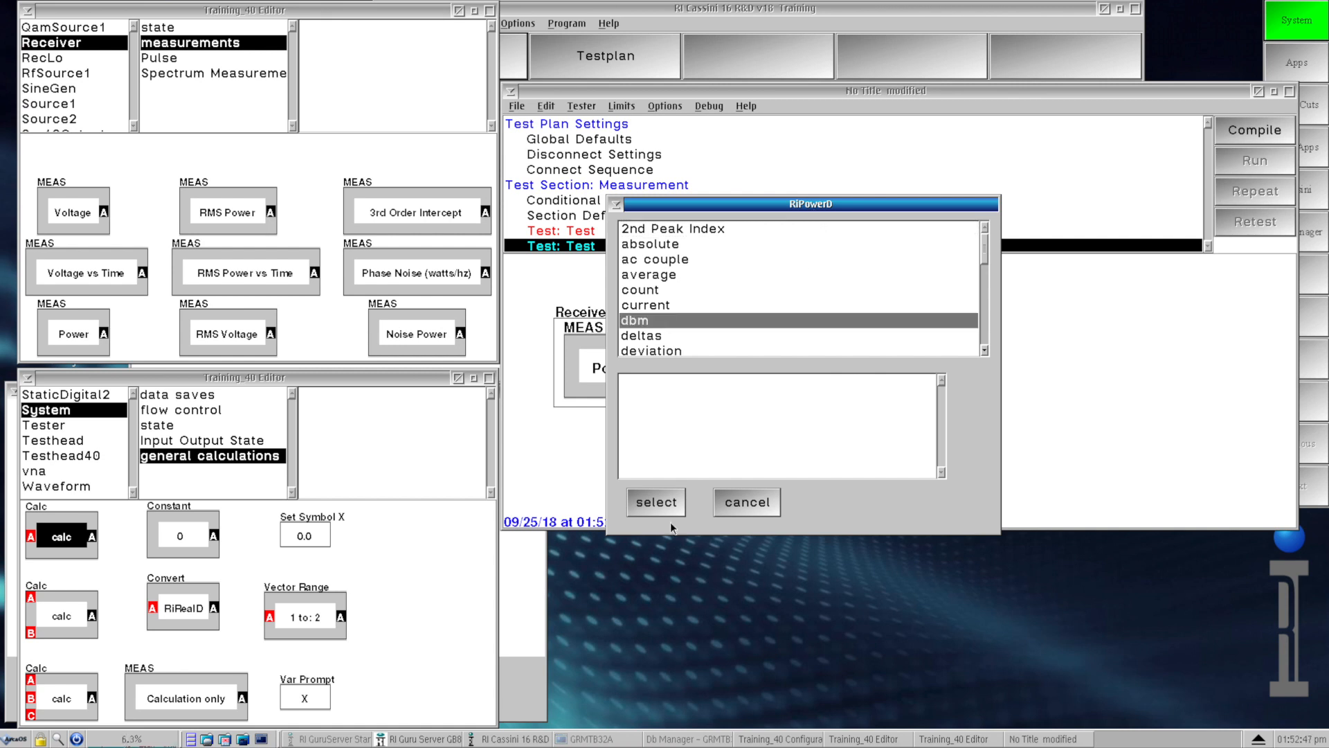
{"action": "left_click", "coordinate": [656, 503]}
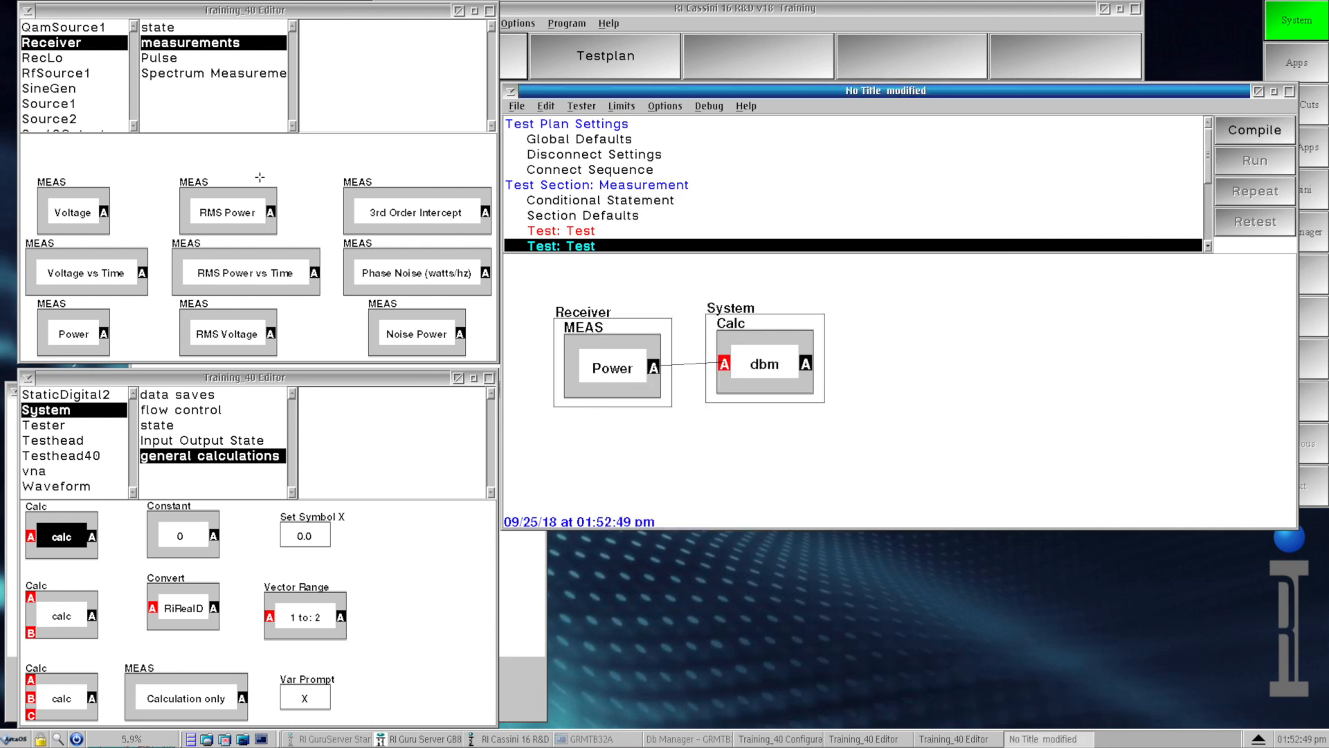
Add a System data saves Local Var block with an input terminal to the right of the dbm block.
{"action": "left_click", "coordinate": [205, 396]}
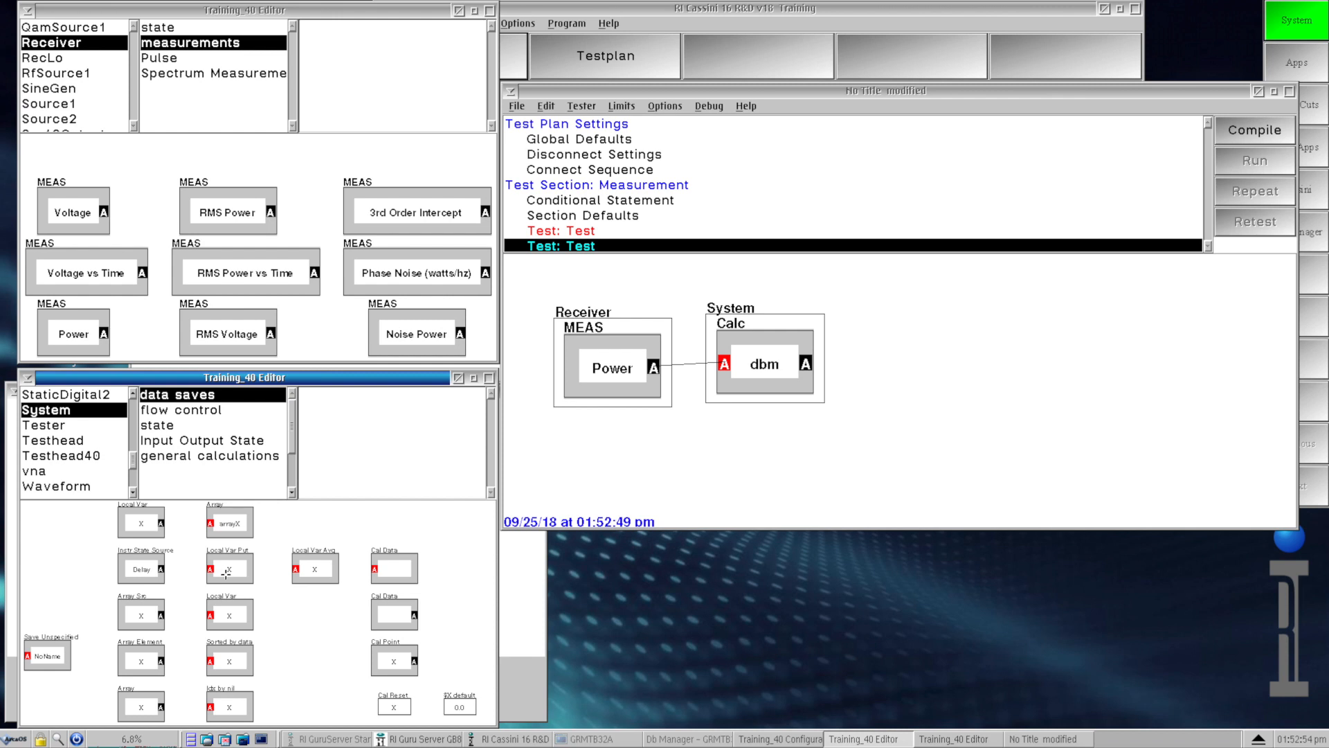
{"action": "left_click", "coordinate": [233, 614]}
{"action": "left_click", "coordinate": [914, 354]}
{"action": "left_click", "coordinate": [917, 352]}
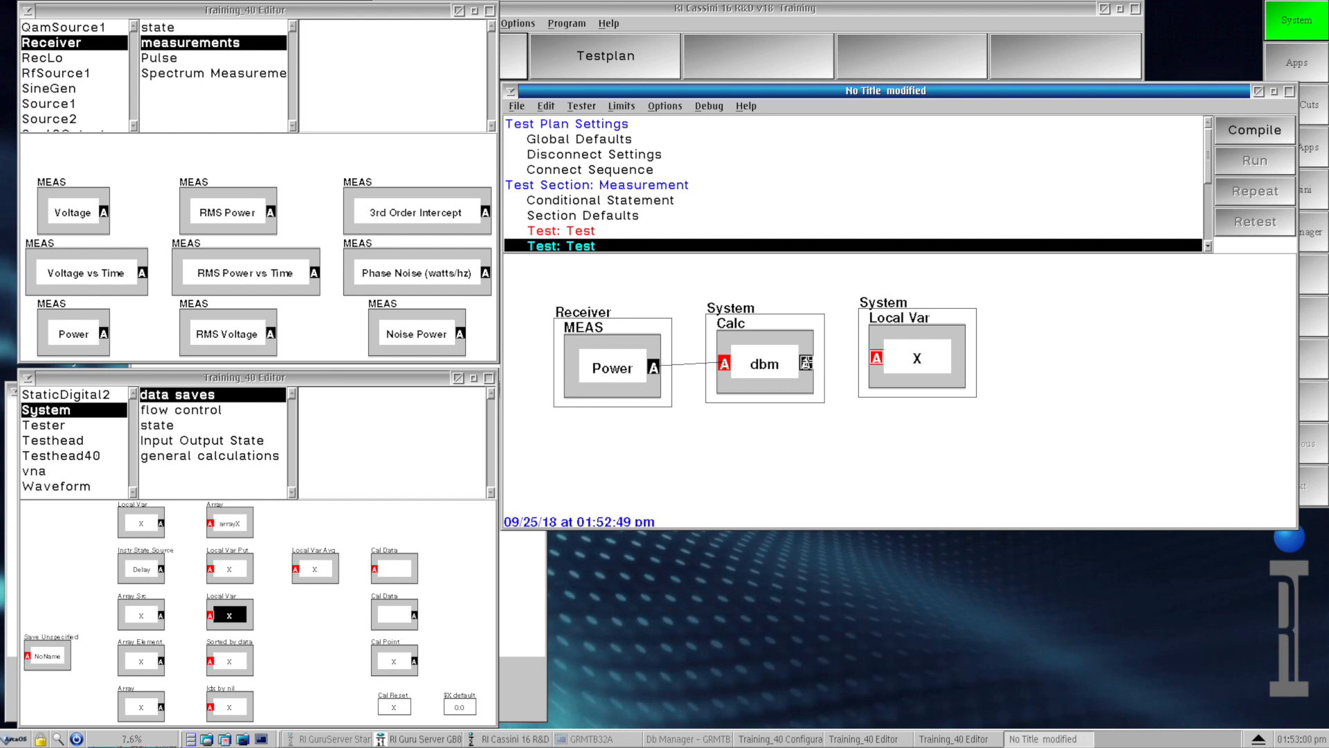
Connect the dbm block's output to the Local Var block and name its variable PowerdBm.
{"action": "left_click_drag", "start_coordinate": [806, 363], "coordinate": [876, 358]}
{"action": "right_click", "coordinate": [908, 359]}
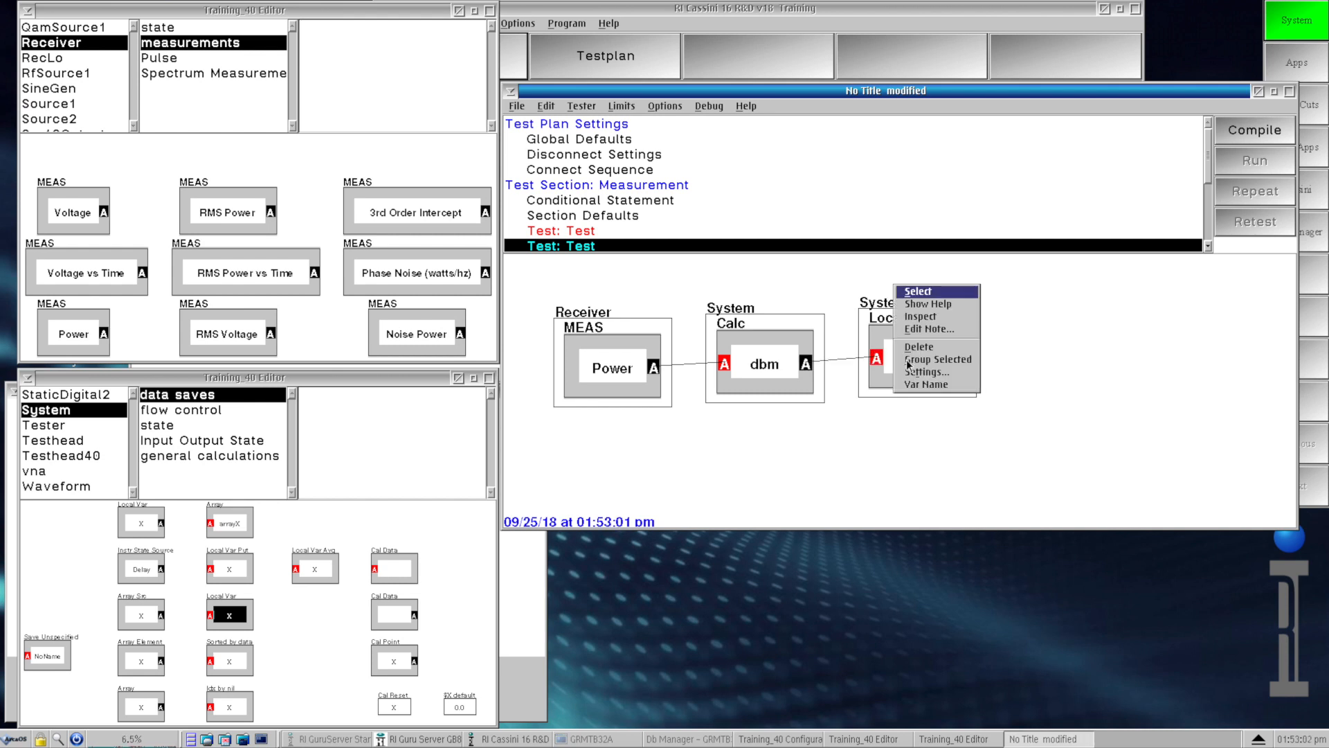
{"action": "left_click", "coordinate": [901, 385]}
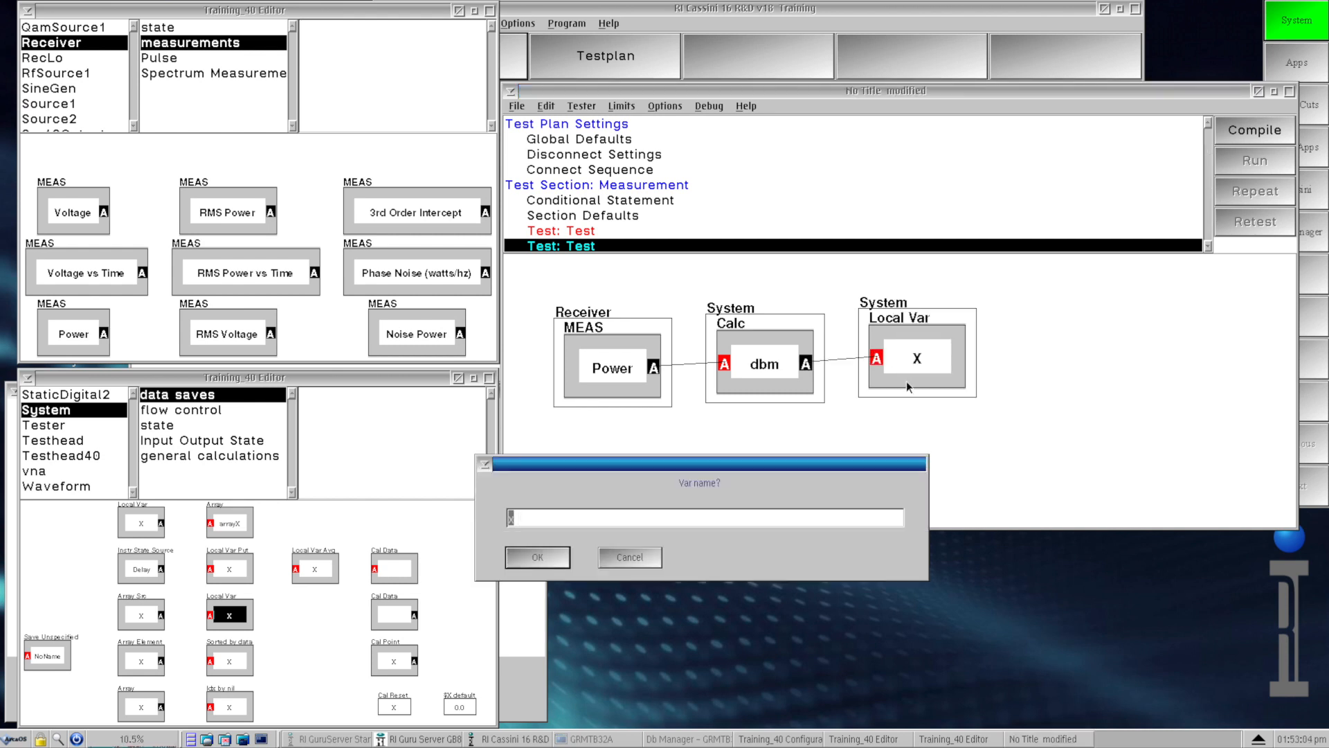
{"action": "type", "text": "PowerdBm"}
{"action": "key", "text": "Return"}
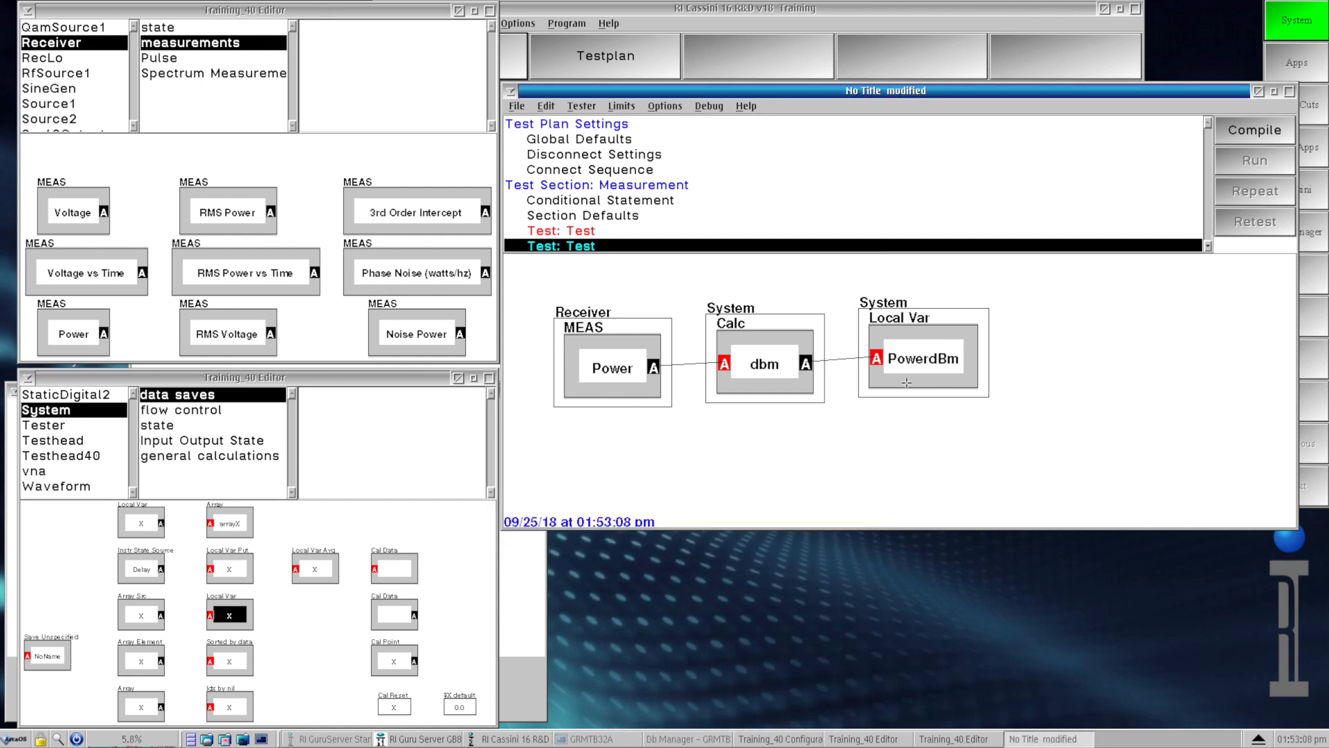